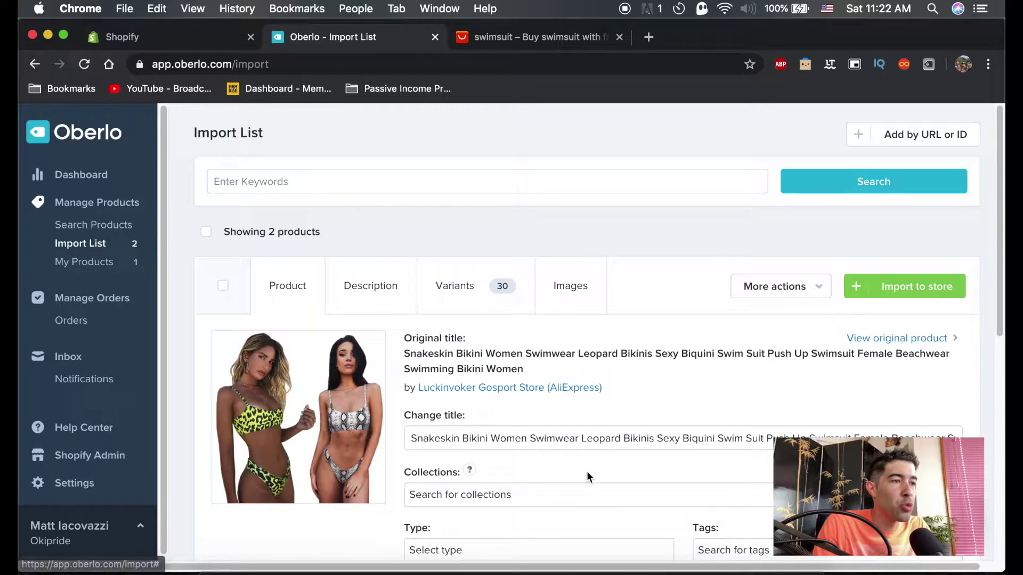
- Show the snakeskin bikini's Variants table and review all 30 colour/size rows priced at US$ 9.92
{"action": "left_click", "coordinate": [468, 291]}
{"action": "scroll", "coordinate": [356, 397], "scroll_direction": "down", "scroll_amount": 5}
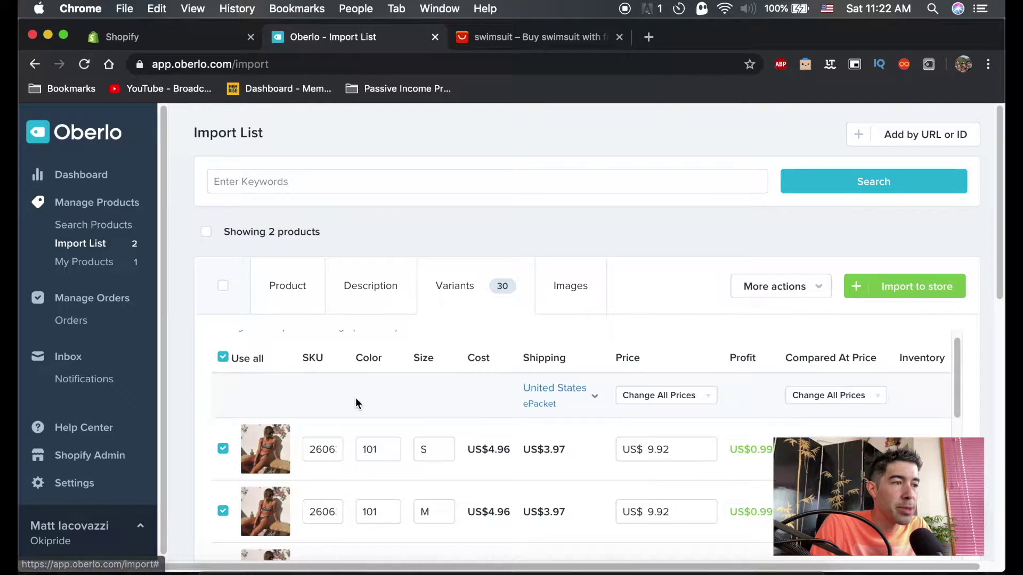
{"action": "scroll", "coordinate": [288, 411], "scroll_direction": "up", "scroll_amount": 5}
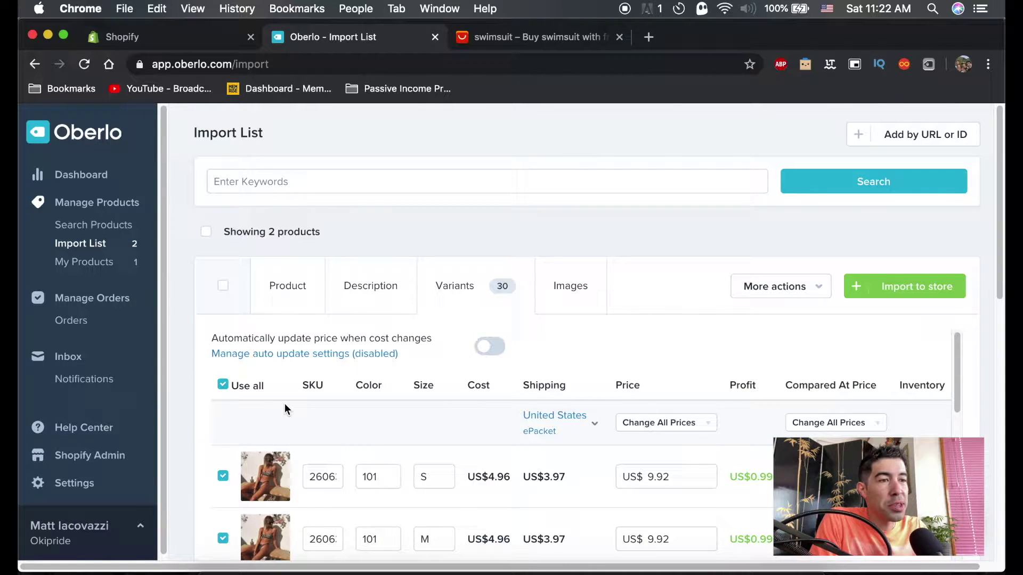
{"action": "scroll", "coordinate": [441, 373], "scroll_direction": "down", "scroll_amount": 15}
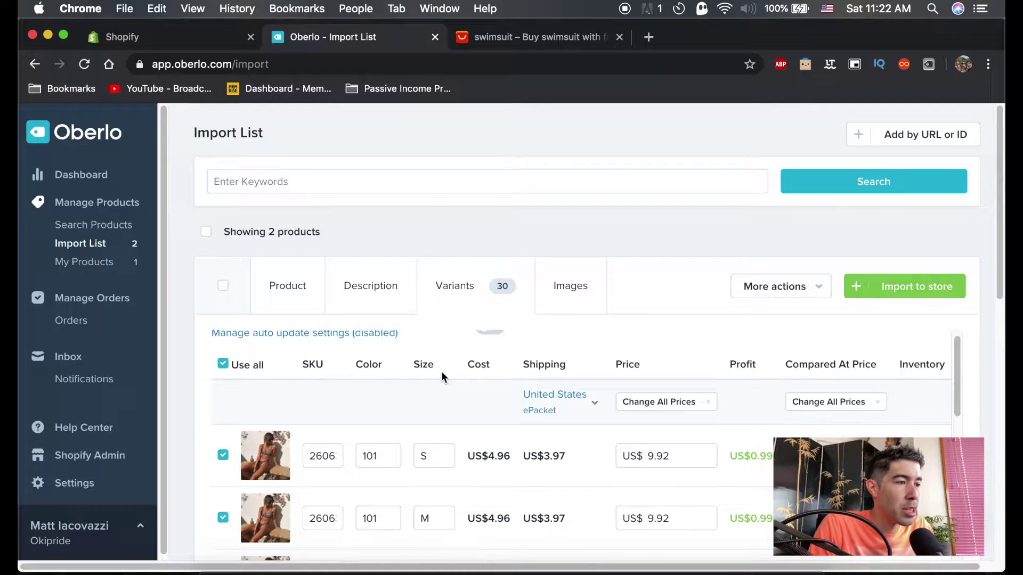
{"action": "scroll", "coordinate": [279, 377], "scroll_direction": "down", "scroll_amount": 15}
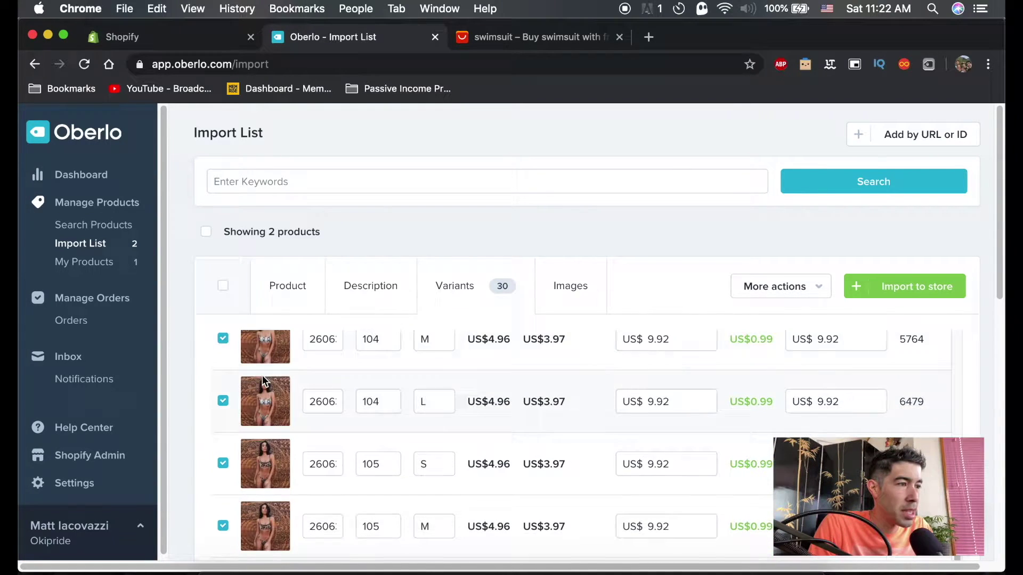
{"action": "scroll", "coordinate": [270, 389], "scroll_direction": "down", "scroll_amount": 3}
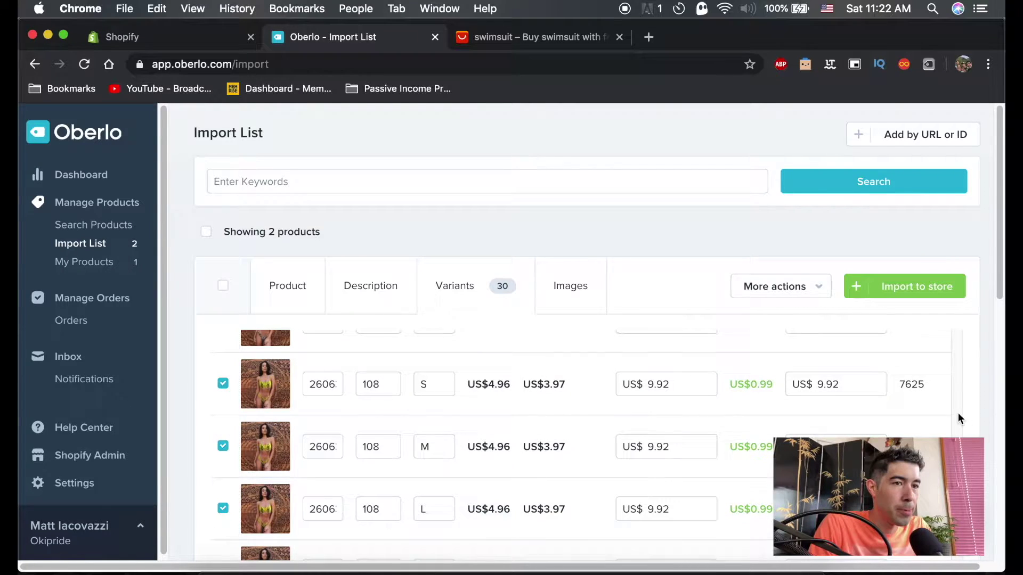
{"action": "scroll", "coordinate": [959, 418], "scroll_direction": "up", "scroll_amount": 20}
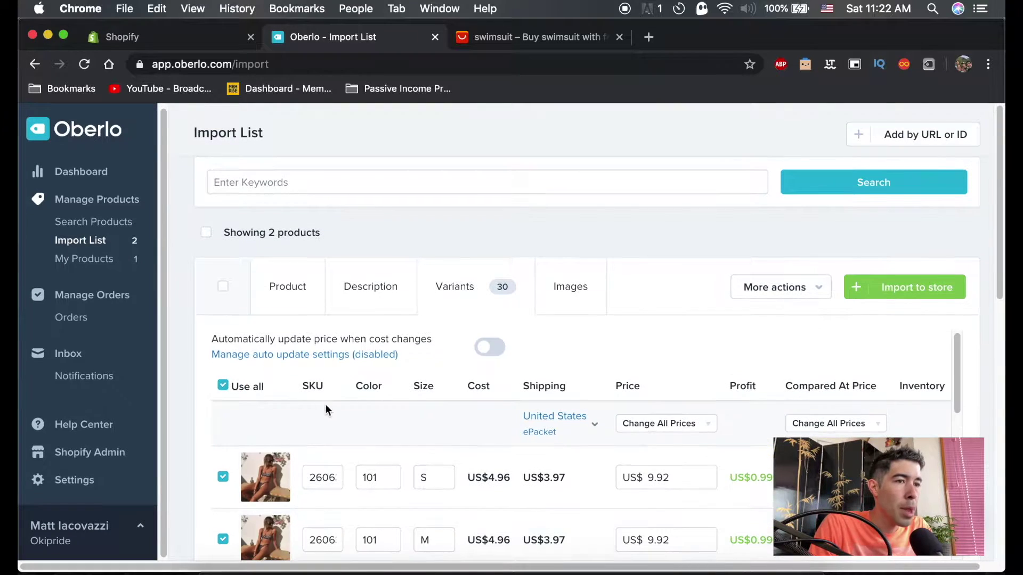
- Split the snakeskin bikini by colour with More actions > Split Product, bringing the list to 11 products
{"action": "left_click", "coordinate": [807, 292]}
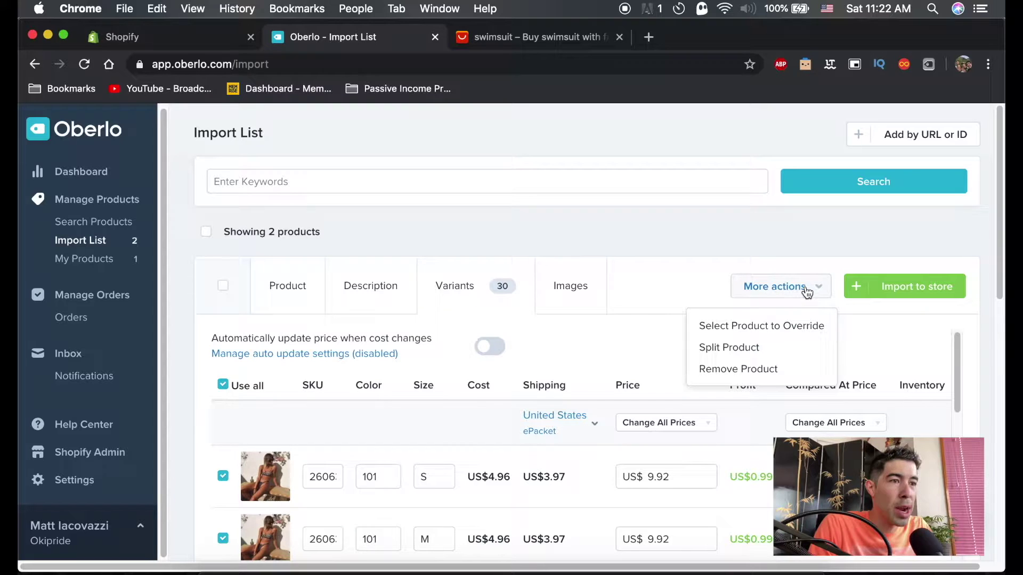
{"action": "left_click", "coordinate": [760, 349]}
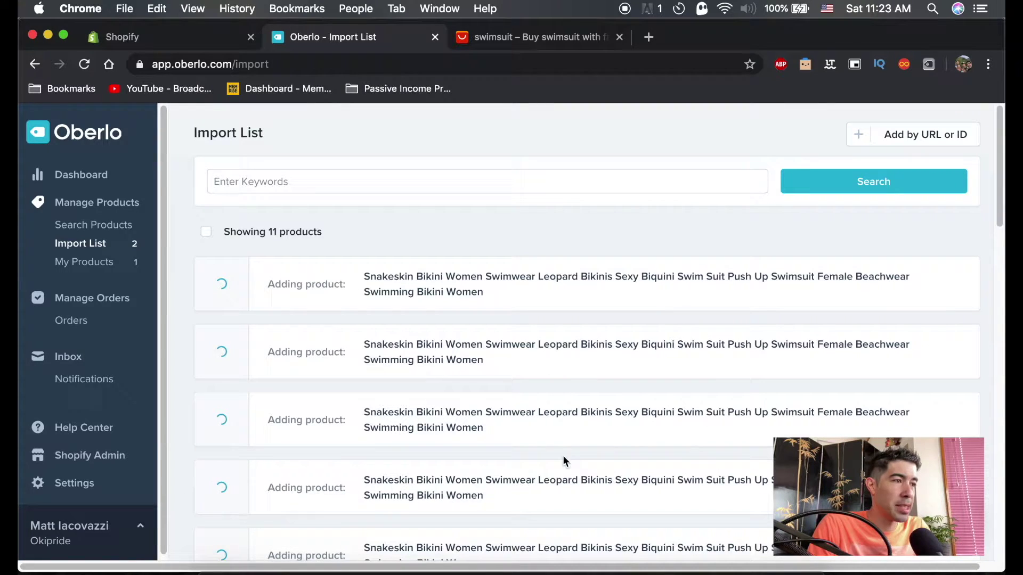
{"action": "scroll", "coordinate": [551, 420], "scroll_direction": "down", "scroll_amount": 10}
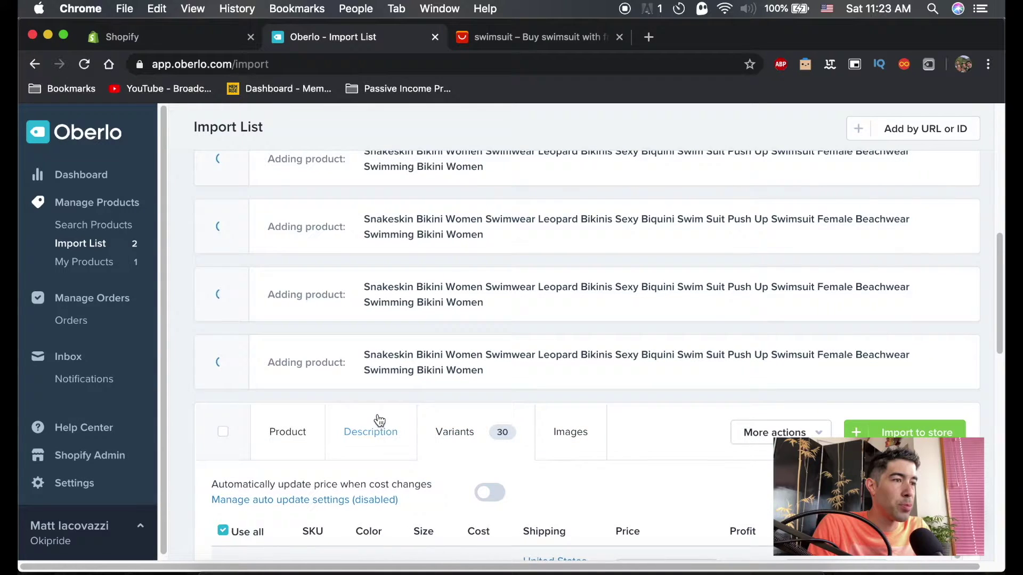
{"action": "scroll", "coordinate": [507, 394], "scroll_direction": "up", "scroll_amount": 1}
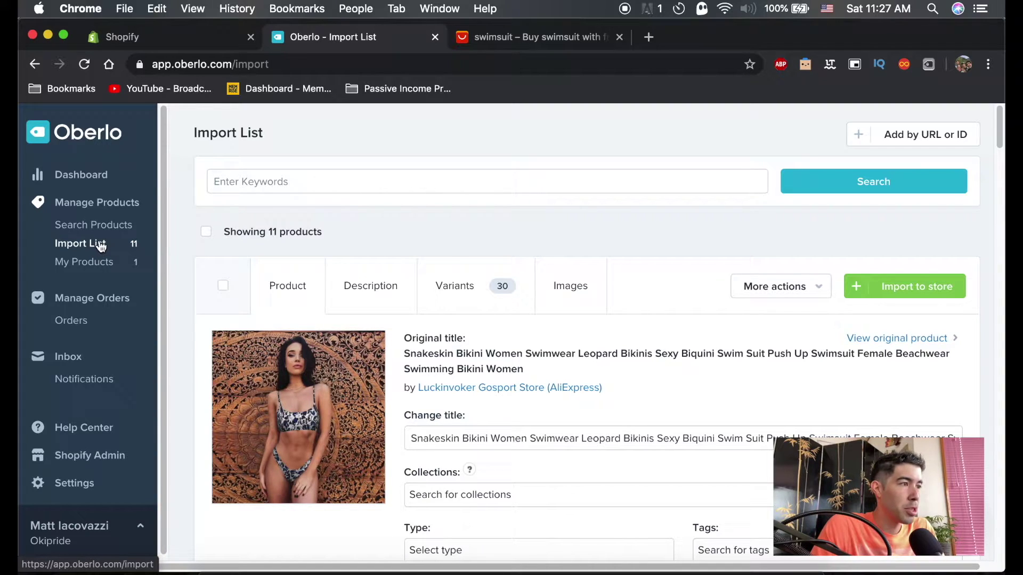
- Reload the Import List and scroll through the split products
{"action": "left_click", "coordinate": [96, 244]}
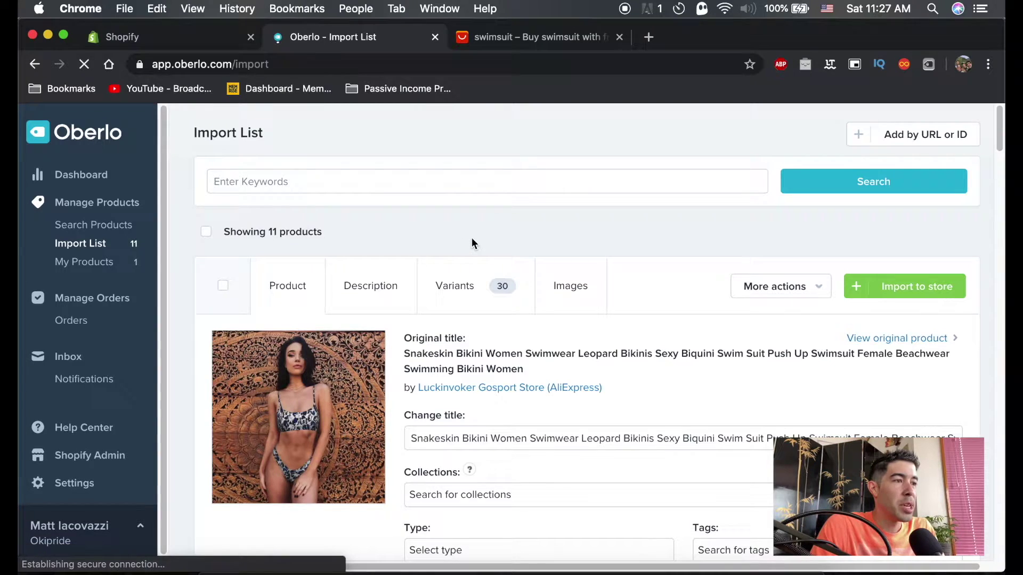
{"action": "scroll", "coordinate": [985, 295], "scroll_direction": "down", "scroll_amount": 6}
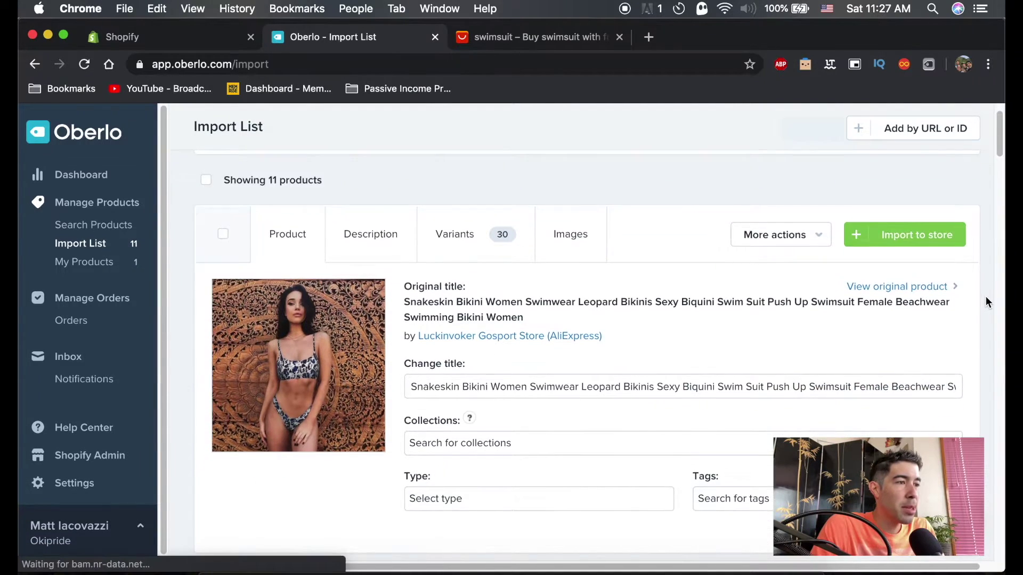
{"action": "scroll", "coordinate": [986, 298], "scroll_direction": "down", "scroll_amount": 10}
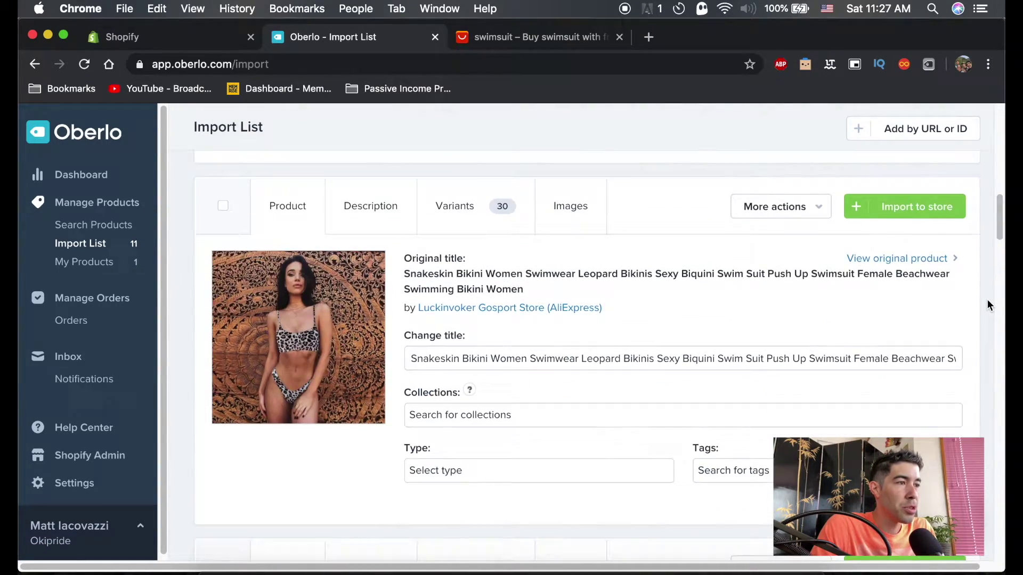
{"action": "scroll", "coordinate": [987, 301], "scroll_direction": "up", "scroll_amount": 15}
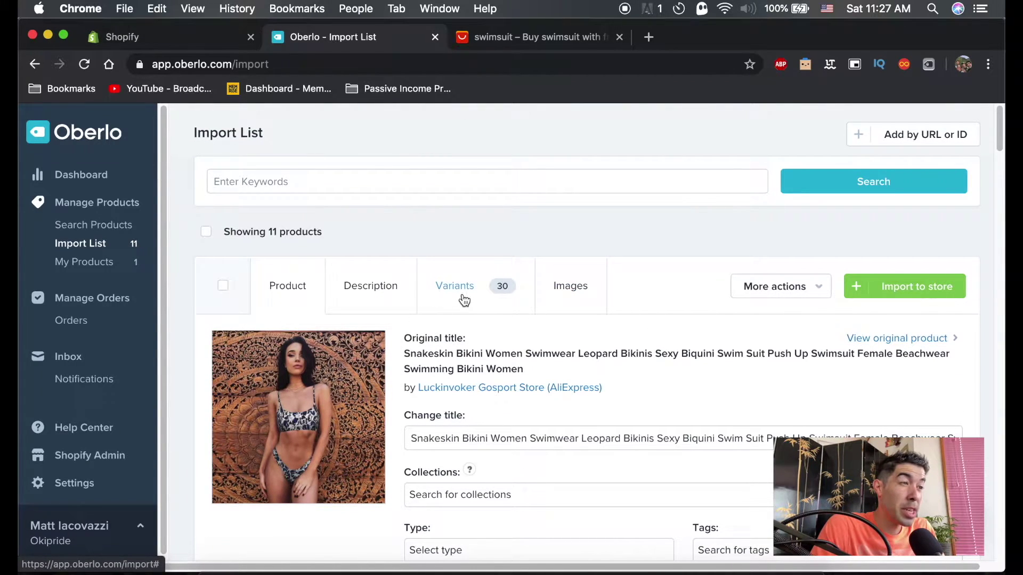
- Review the first split product's variant rows, then show its Brand Name and Pattern Type description
{"action": "left_click", "coordinate": [454, 298]}
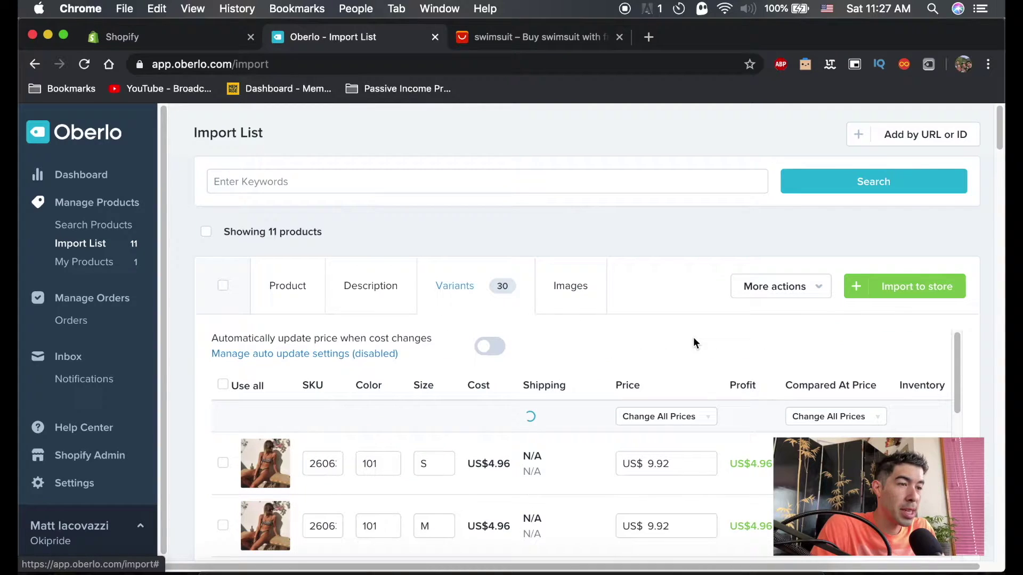
{"action": "scroll", "coordinate": [980, 393], "scroll_direction": "down", "scroll_amount": 1}
{"action": "scroll", "coordinate": [980, 391], "scroll_direction": "down", "scroll_amount": 5}
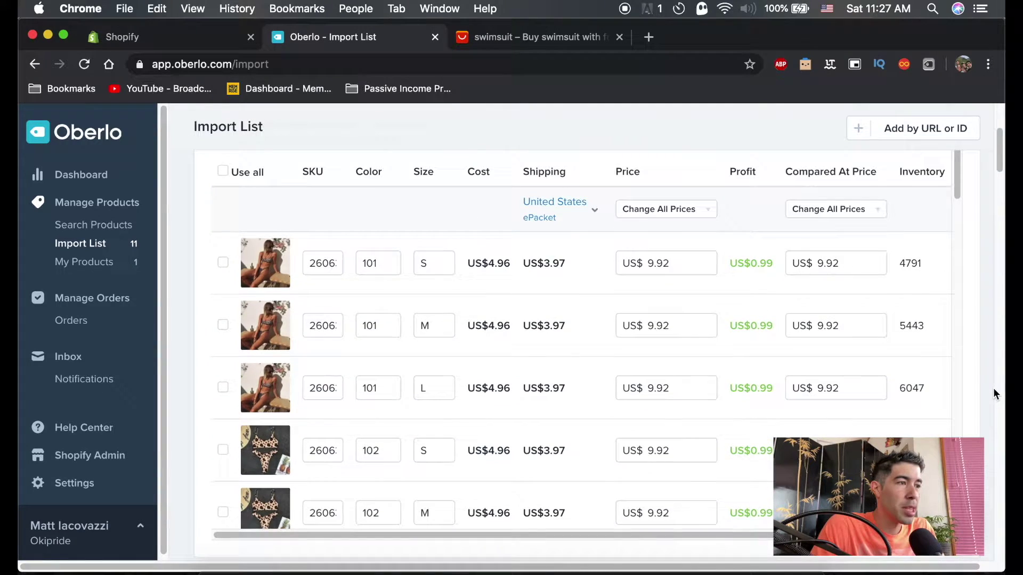
{"action": "scroll", "coordinate": [339, 345], "scroll_direction": "down", "scroll_amount": 5}
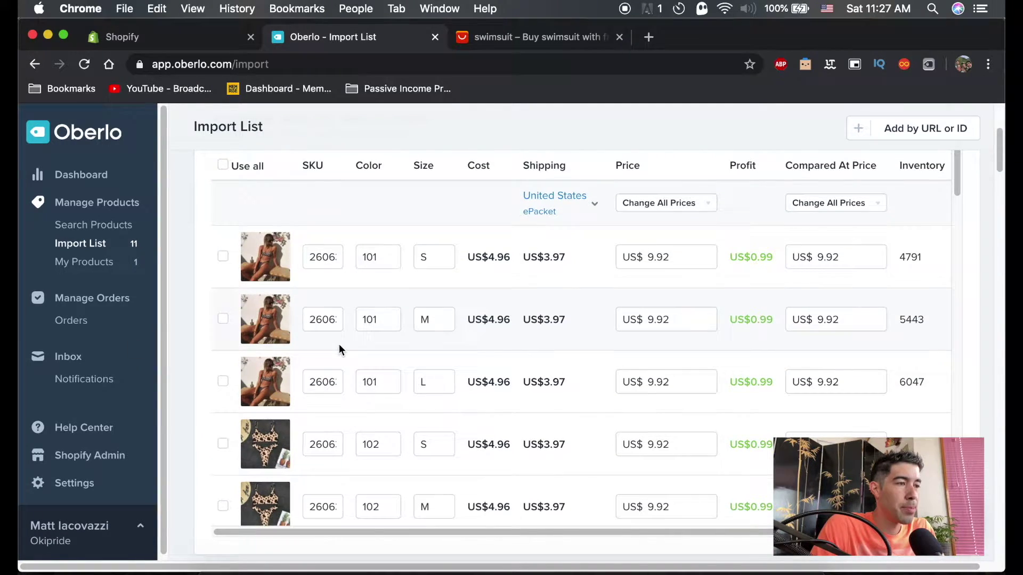
{"action": "scroll", "coordinate": [339, 345], "scroll_direction": "down", "scroll_amount": 20}
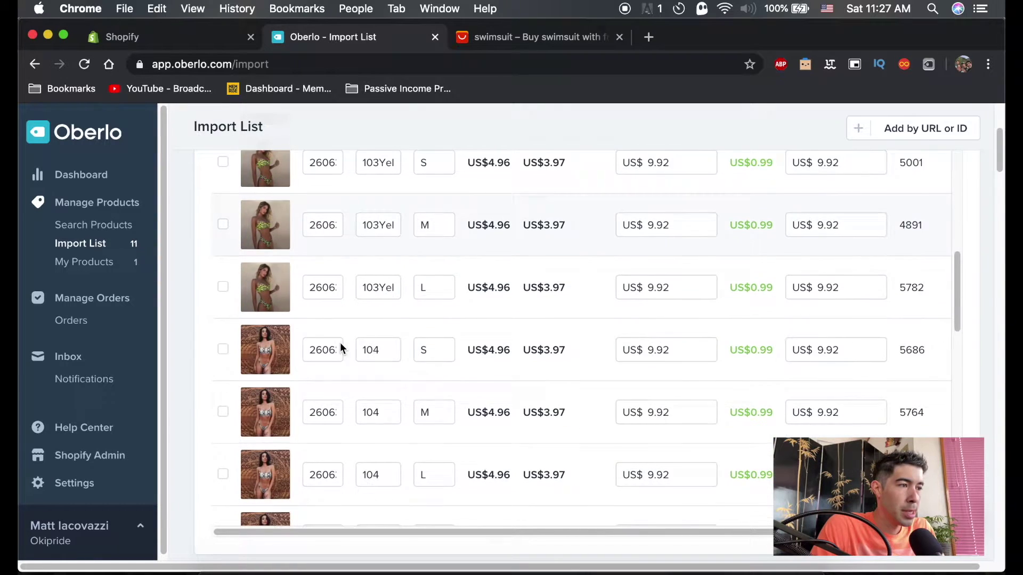
{"action": "scroll", "coordinate": [340, 341], "scroll_direction": "down", "scroll_amount": 7}
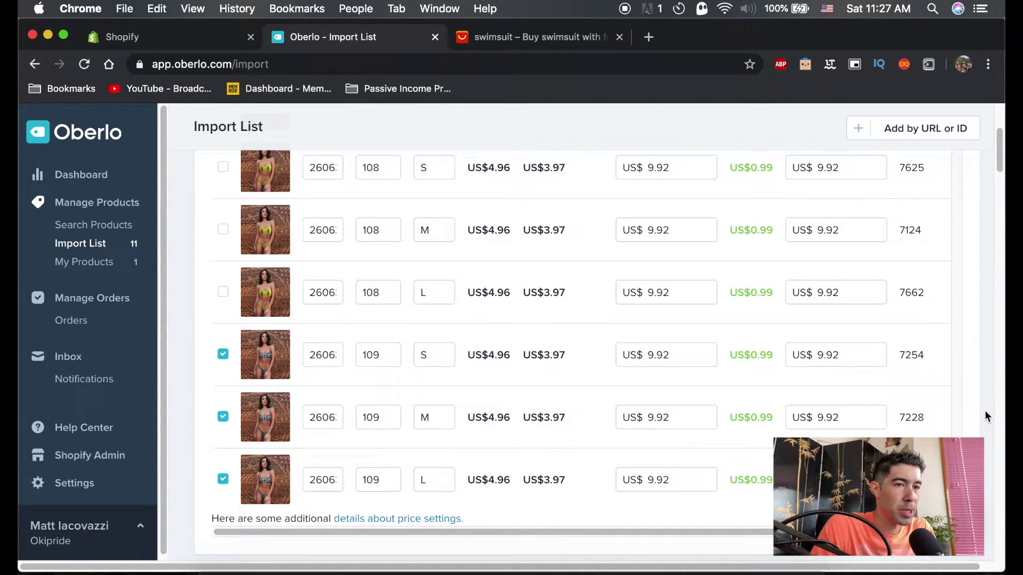
{"action": "scroll", "coordinate": [984, 407], "scroll_direction": "up", "scroll_amount": 5}
{"action": "left_click", "coordinate": [277, 286]}
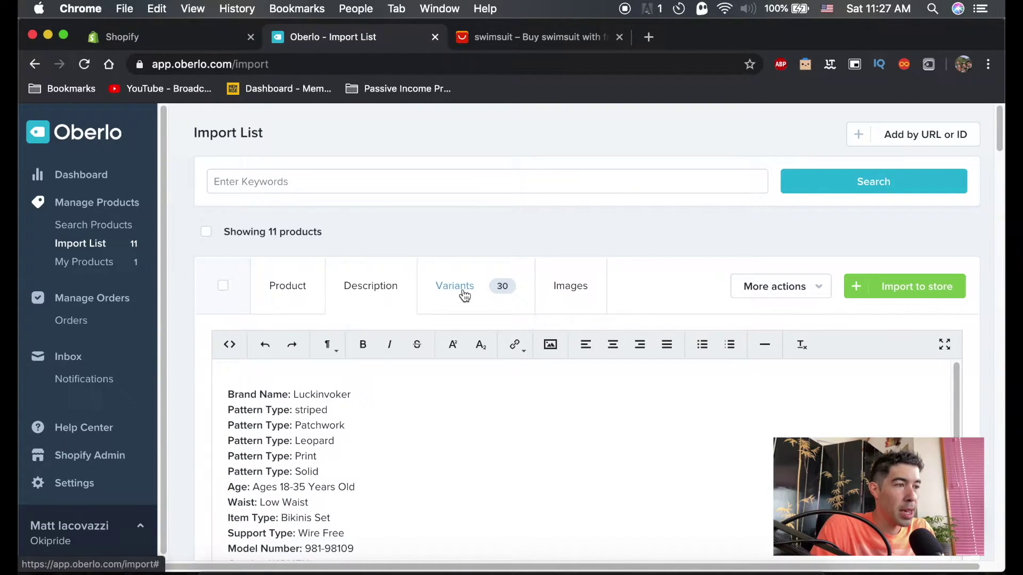
- Compare the Description, Variants and Photos tabs, ending on S and M rows at US$ 9.92
{"action": "left_click", "coordinate": [371, 286]}
{"action": "left_click", "coordinate": [464, 295]}
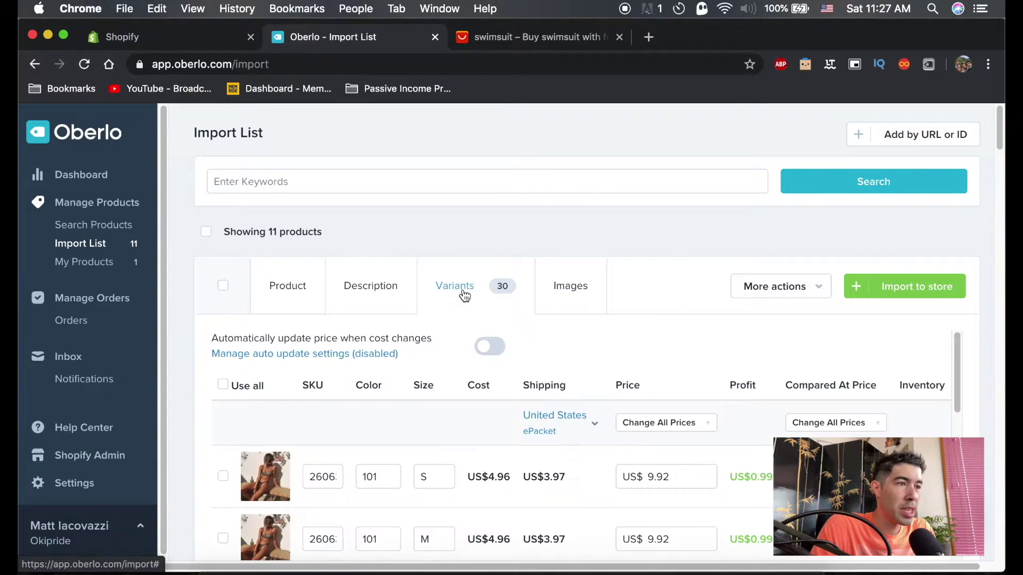
{"action": "left_click", "coordinate": [559, 293]}
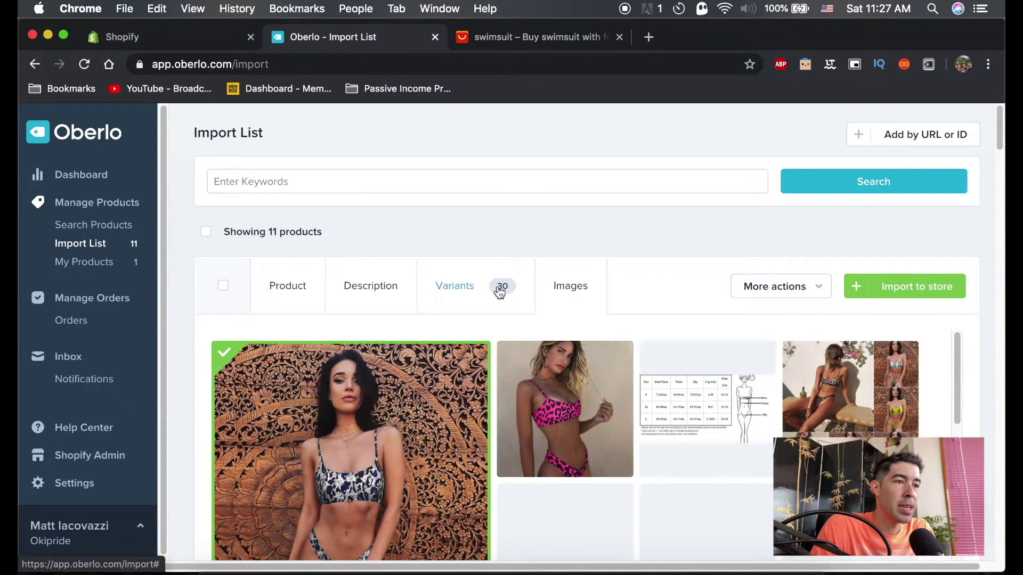
{"action": "left_click", "coordinate": [450, 300]}
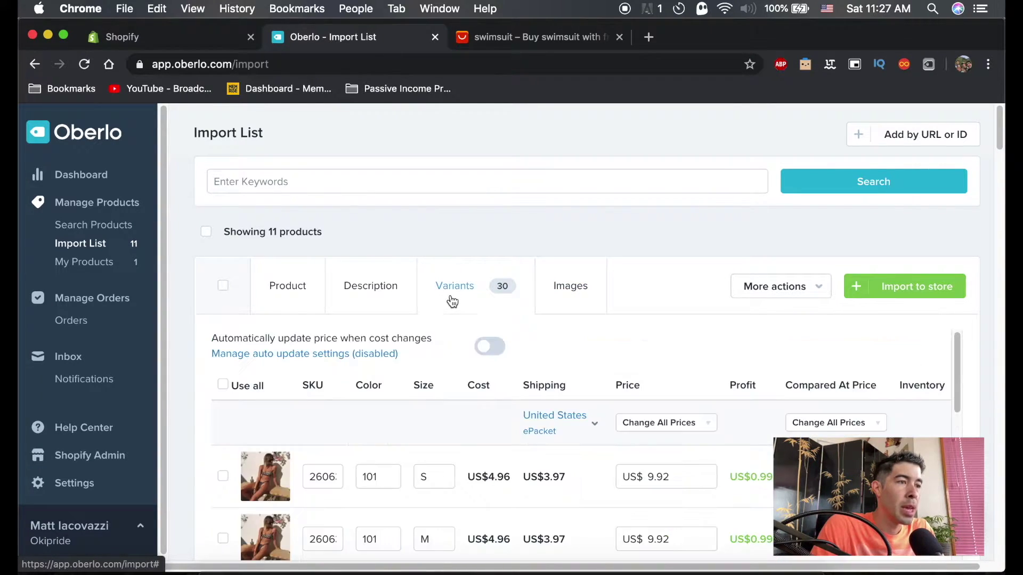
{"action": "left_click", "coordinate": [564, 296]}
{"action": "scroll", "coordinate": [968, 405], "scroll_direction": "down", "scroll_amount": 5}
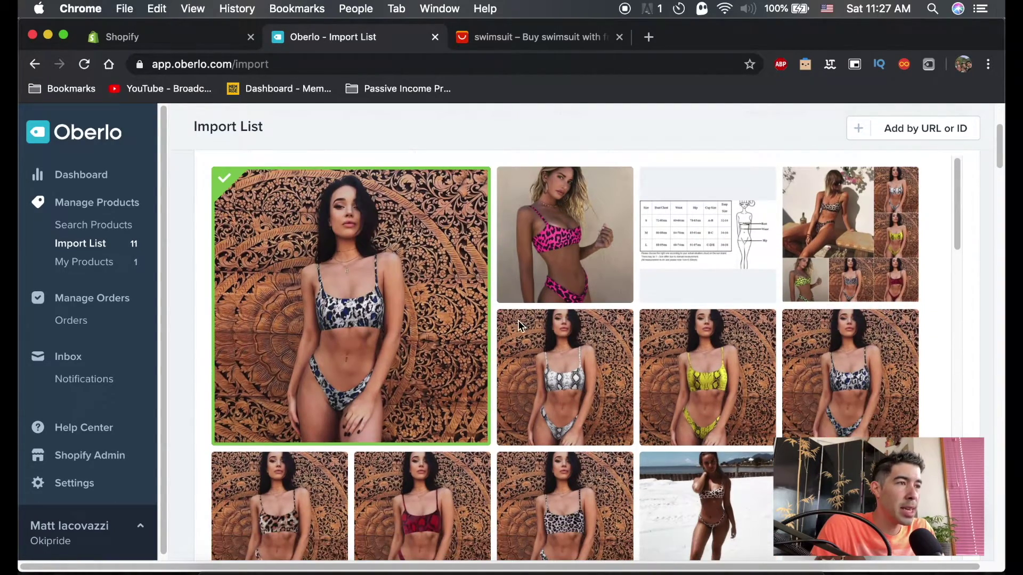
{"action": "scroll", "coordinate": [422, 298], "scroll_direction": "down", "scroll_amount": 5}
{"action": "scroll", "coordinate": [422, 299], "scroll_direction": "up", "scroll_amount": 5}
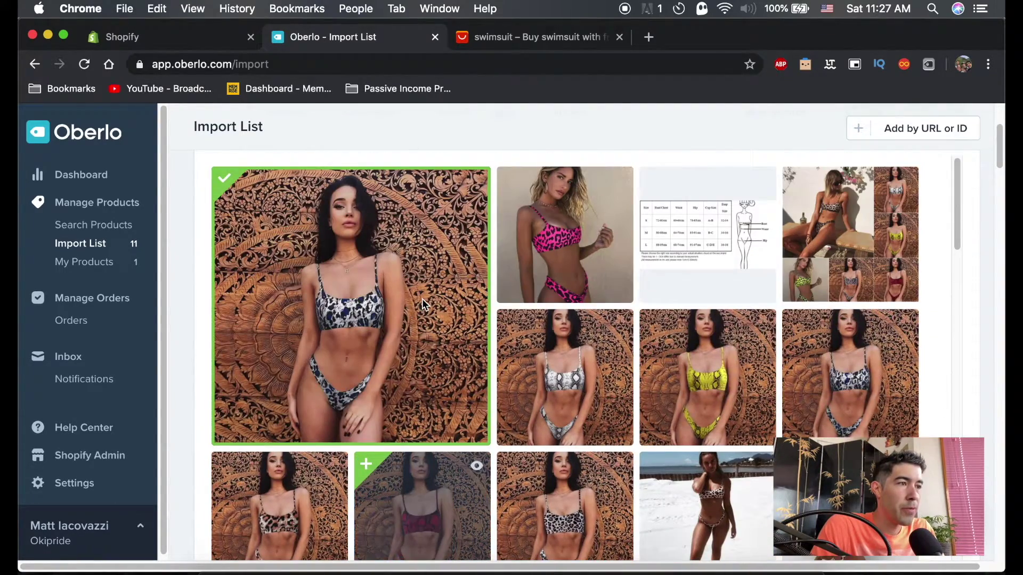
{"action": "scroll", "coordinate": [833, 344], "scroll_direction": "up", "scroll_amount": 4}
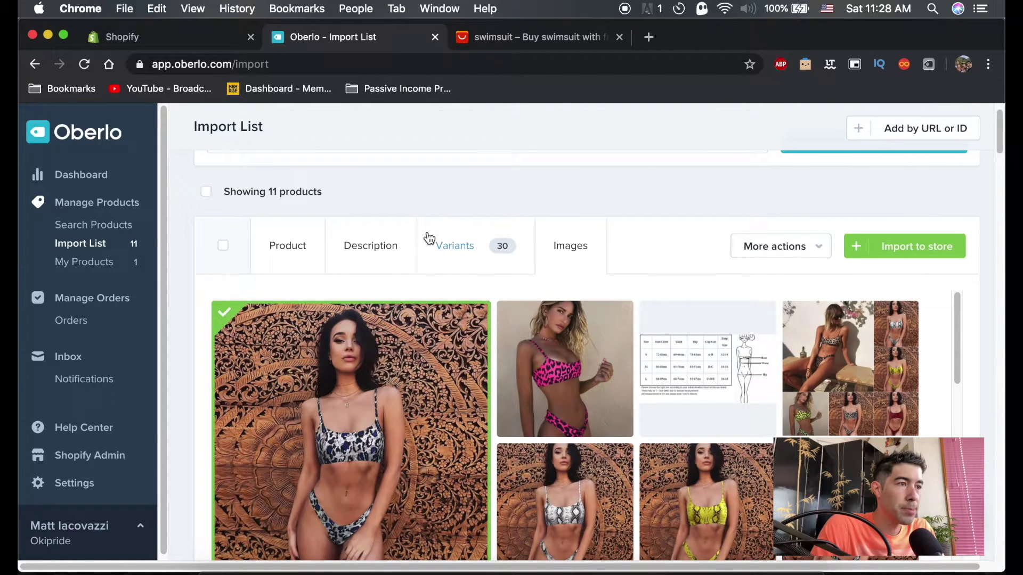
{"action": "left_click", "coordinate": [426, 243]}
{"action": "left_click", "coordinate": [284, 271]}
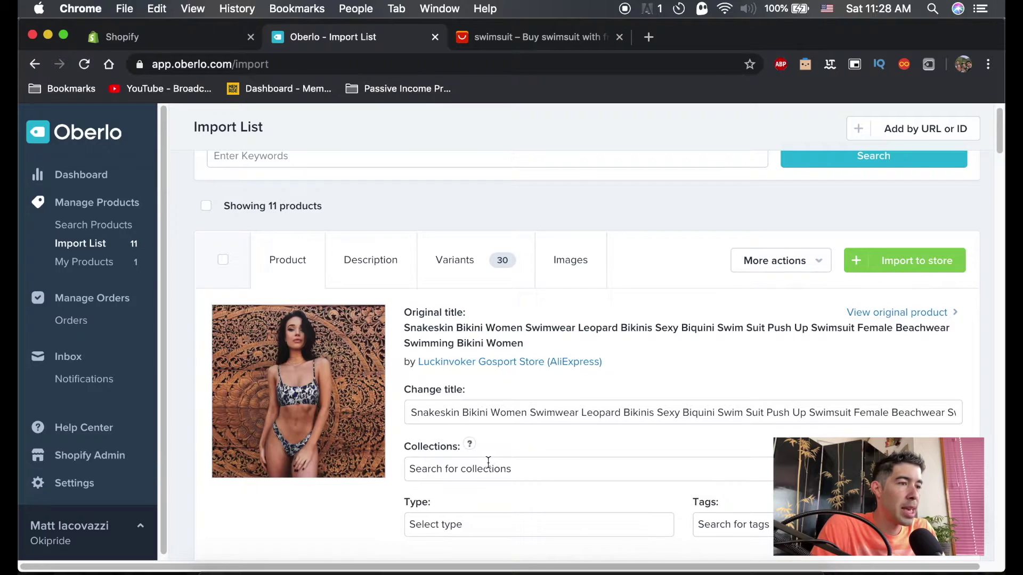
{"action": "left_click", "coordinate": [455, 261]}
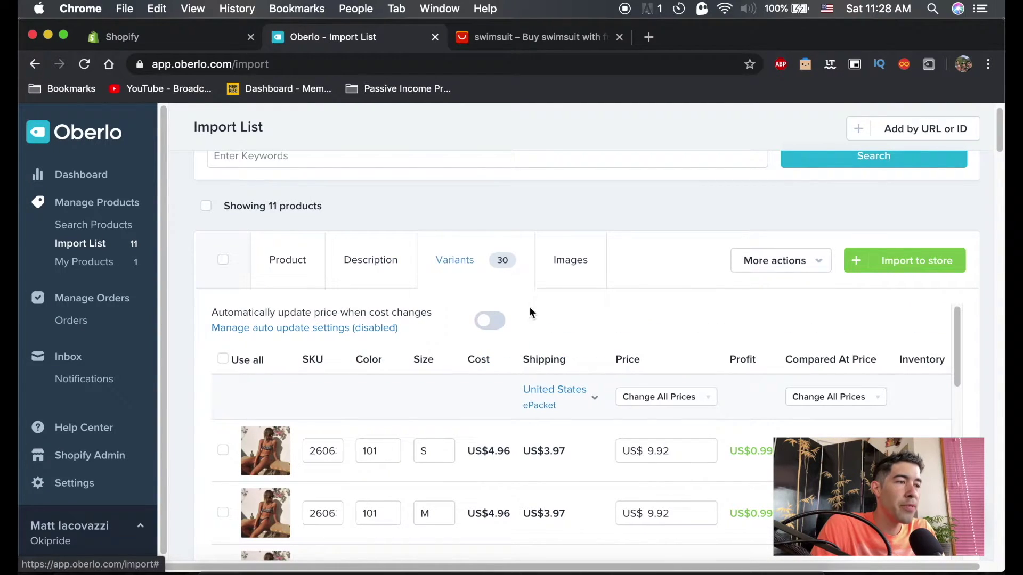
- Inspect the colour and size rows, including a 109 colour code, then show the Bikinis Set description
{"action": "scroll", "coordinate": [984, 433], "scroll_direction": "down", "scroll_amount": 5}
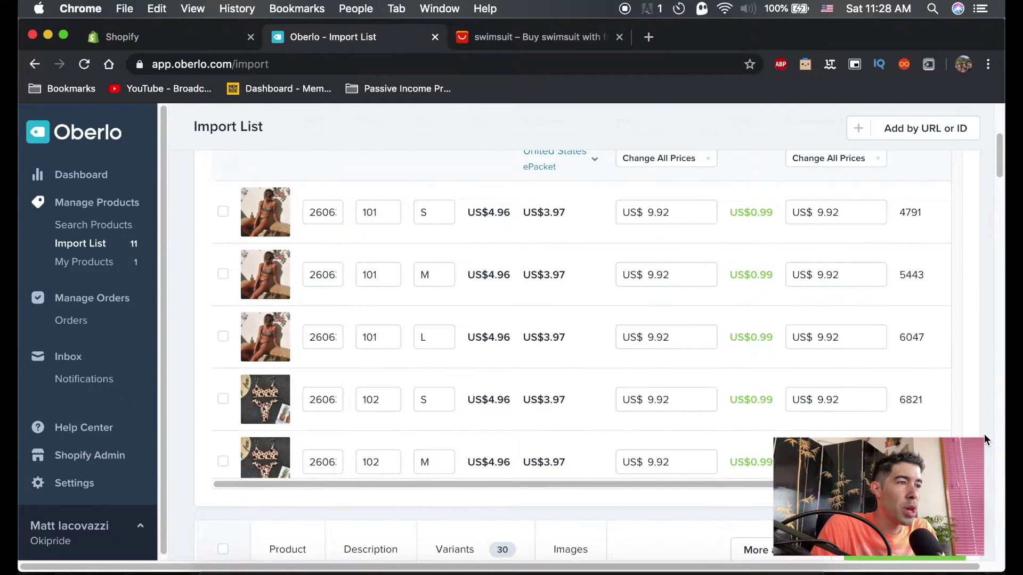
{"action": "scroll", "coordinate": [983, 434], "scroll_direction": "up", "scroll_amount": 1}
{"action": "scroll", "coordinate": [983, 434], "scroll_direction": "down", "scroll_amount": 1}
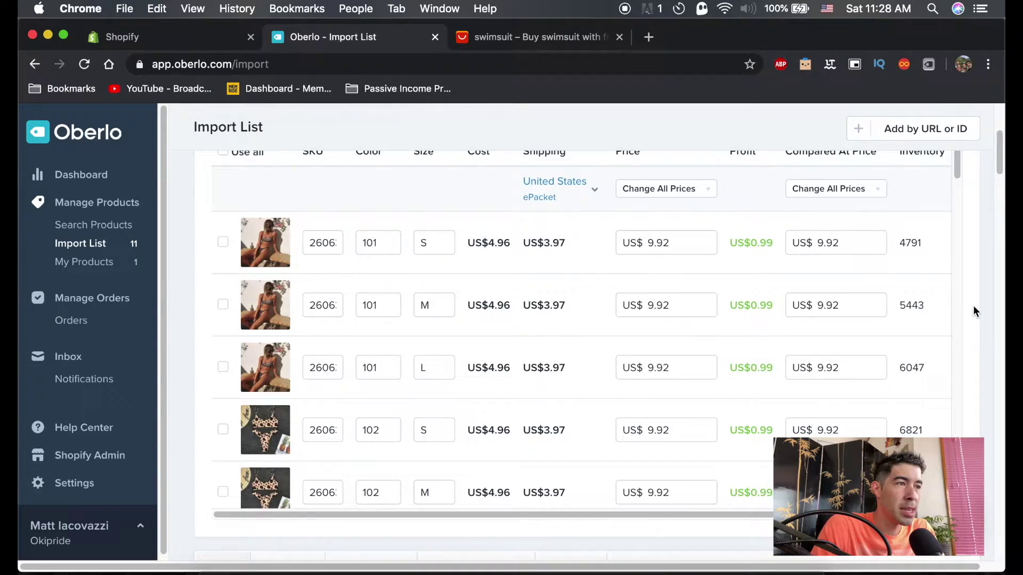
{"action": "scroll", "coordinate": [969, 306], "scroll_direction": "up", "scroll_amount": 1}
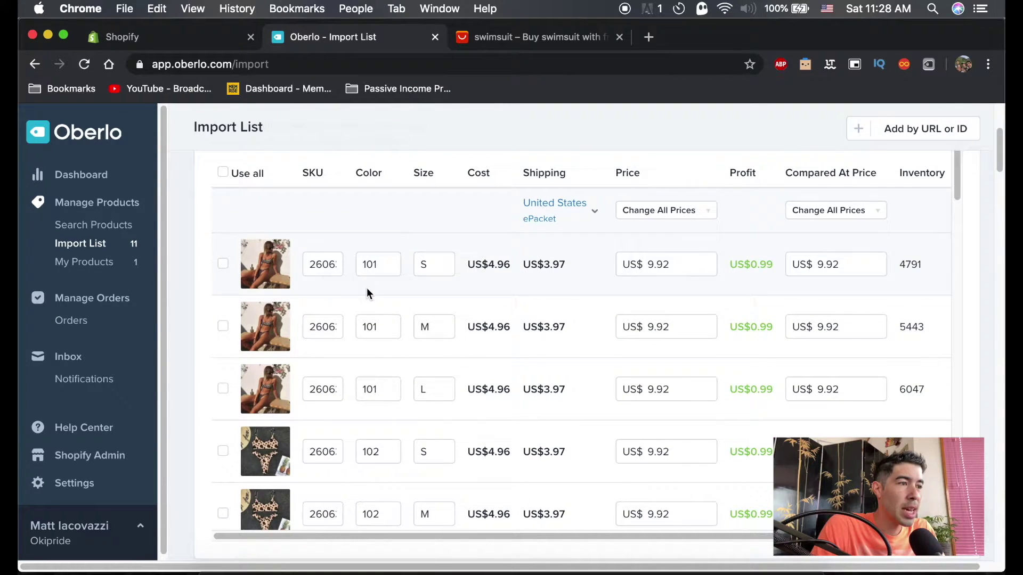
{"action": "scroll", "coordinate": [368, 369], "scroll_direction": "down", "scroll_amount": 20}
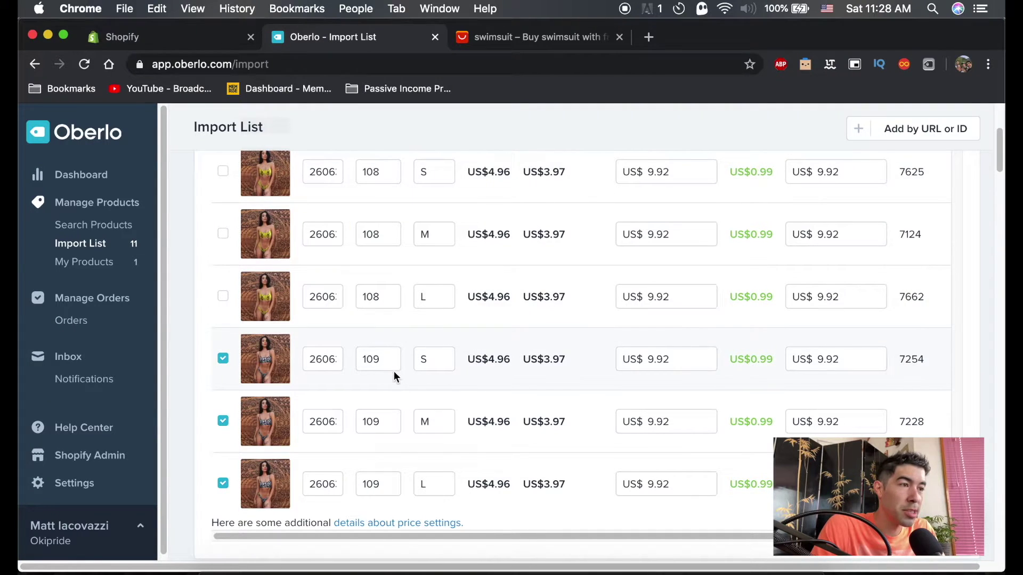
{"action": "left_click_drag", "start_coordinate": [392, 360], "coordinate": [372, 359]}
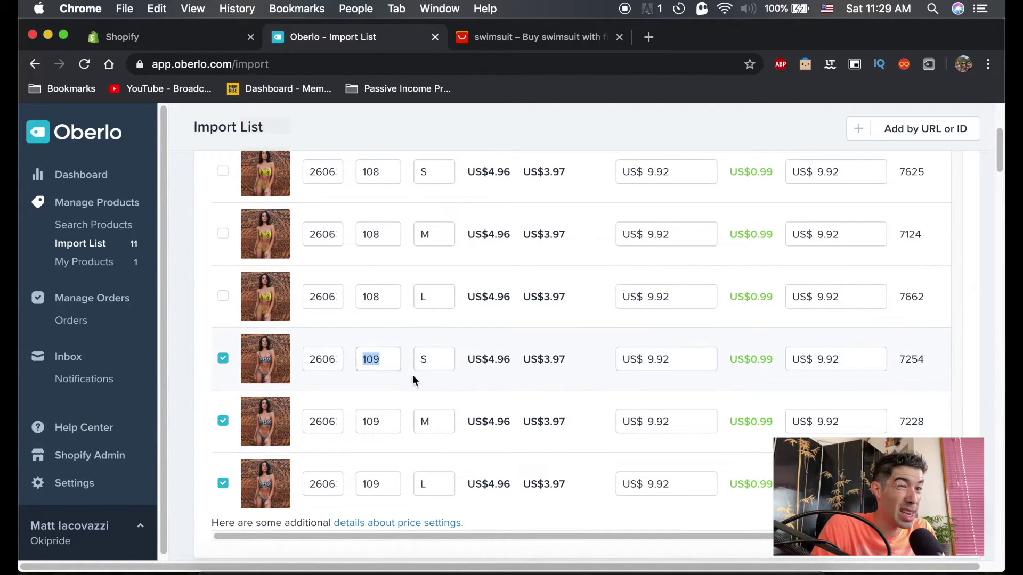
{"action": "left_click", "coordinate": [976, 405]}
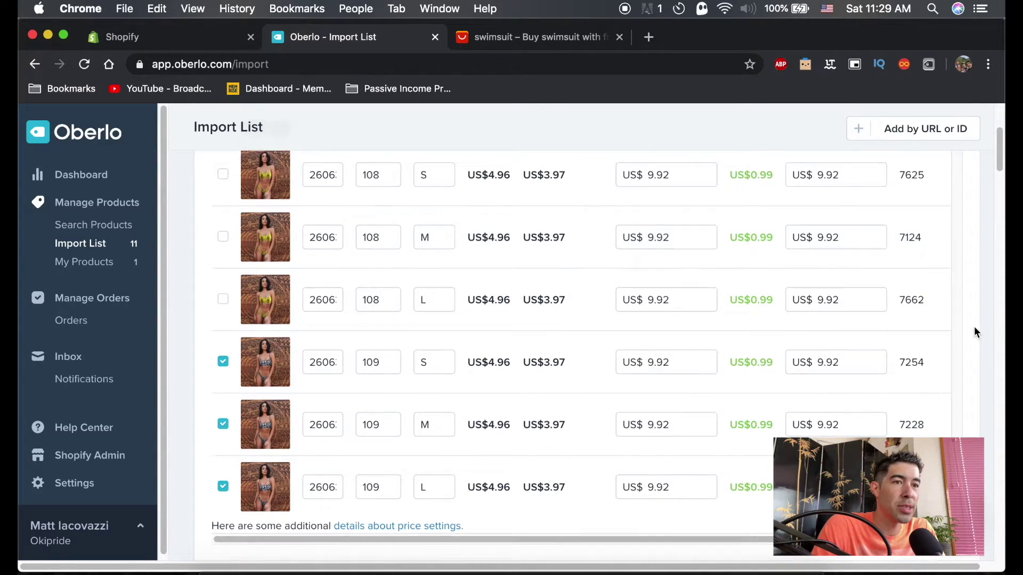
{"action": "scroll", "coordinate": [982, 333], "scroll_direction": "up", "scroll_amount": 5}
{"action": "left_click", "coordinate": [370, 287]}
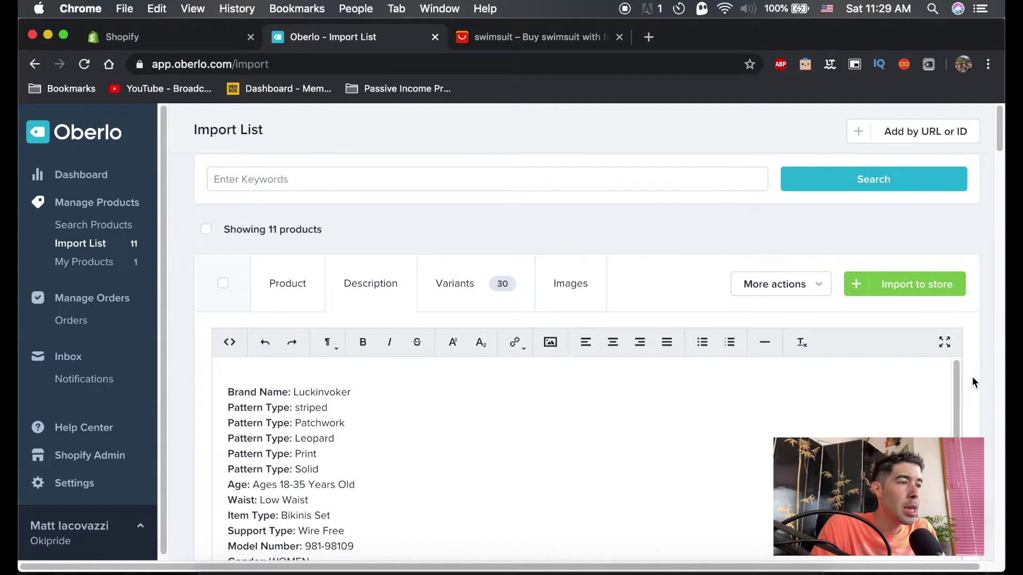
- Return to the product details and select parts of the long snakeskin bikini title
{"action": "scroll", "coordinate": [970, 379], "scroll_direction": "down", "scroll_amount": 1}
{"action": "scroll", "coordinate": [320, 366], "scroll_direction": "down", "scroll_amount": 3}
{"action": "scroll", "coordinate": [330, 377], "scroll_direction": "up", "scroll_amount": 3}
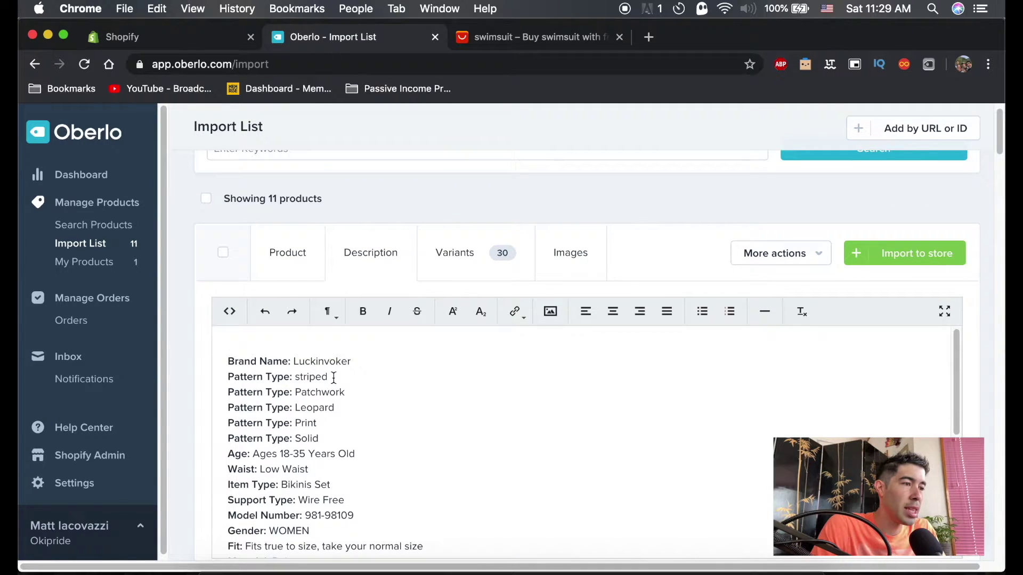
{"action": "left_click", "coordinate": [285, 264]}
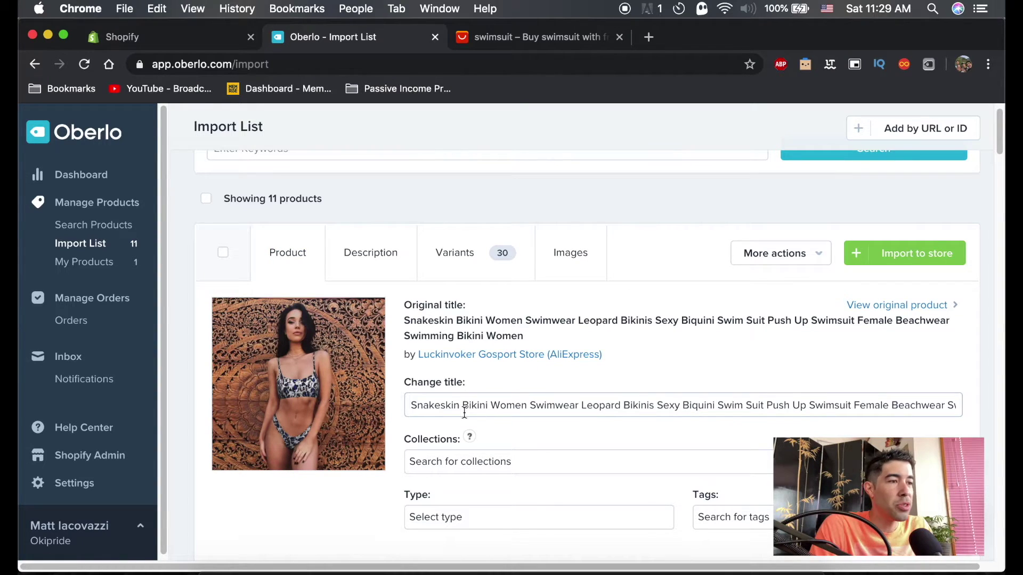
{"action": "left_click_drag", "start_coordinate": [411, 405], "coordinate": [959, 407]}
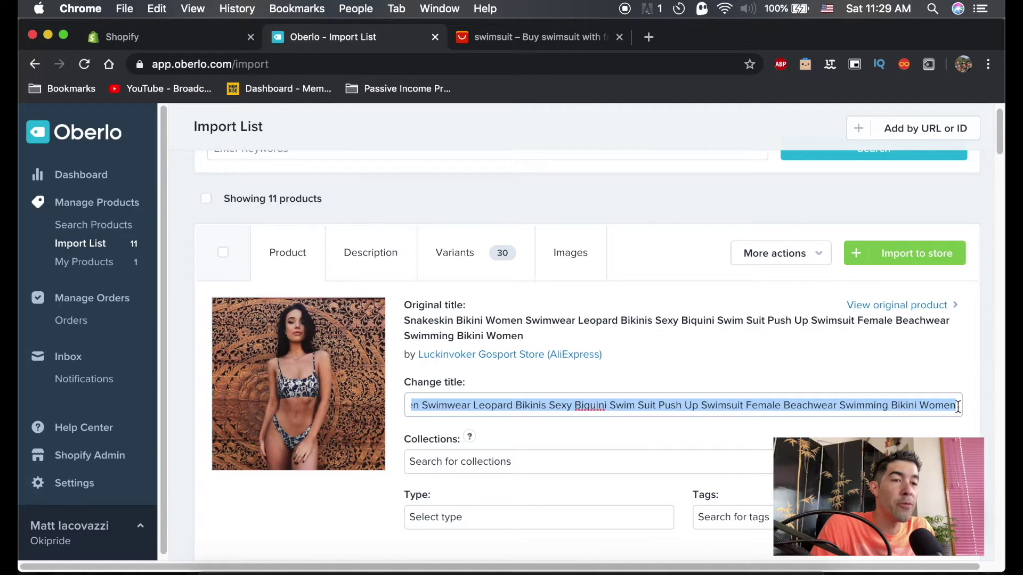
{"action": "left_click", "coordinate": [957, 406]}
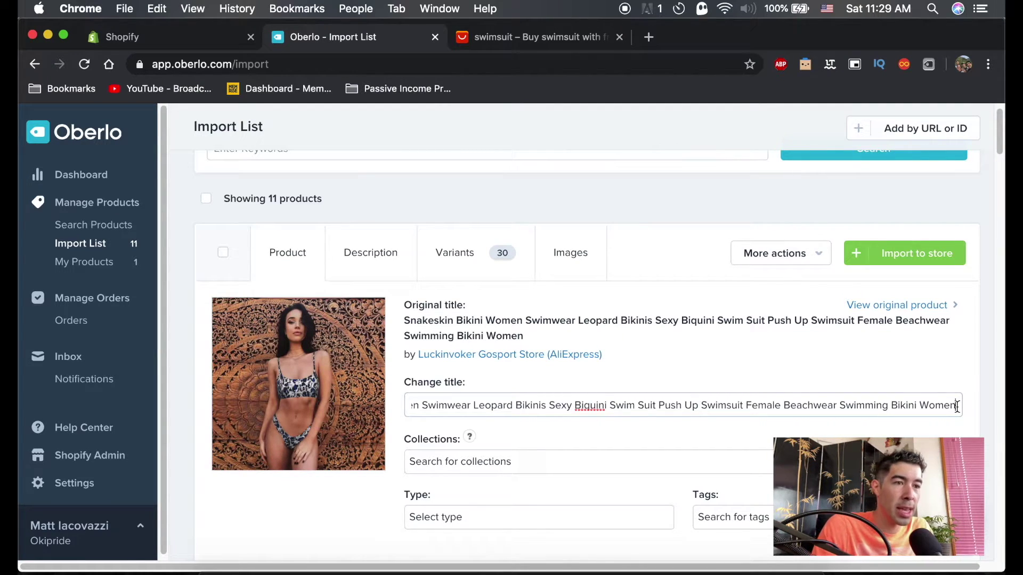
{"action": "left_click_drag", "start_coordinate": [957, 406], "coordinate": [354, 392]}
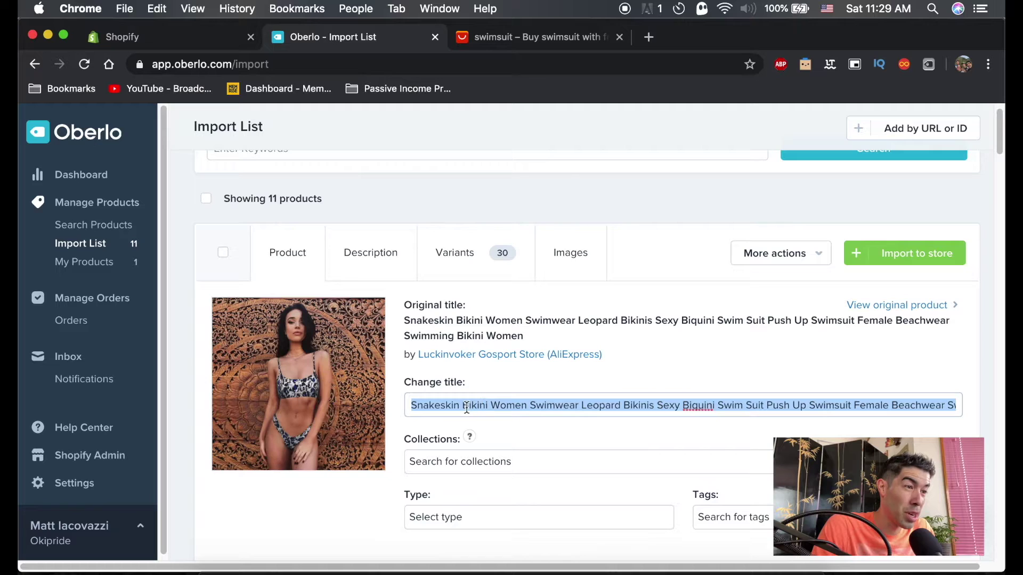
{"action": "left_click", "coordinate": [434, 407]}
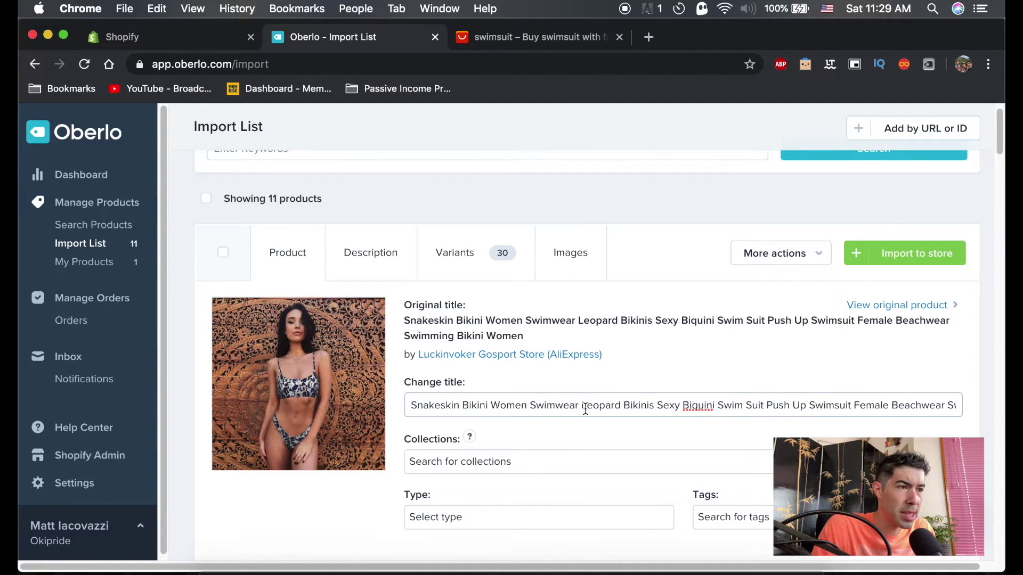
{"action": "left_click_drag", "start_coordinate": [671, 405], "coordinate": [966, 415]}
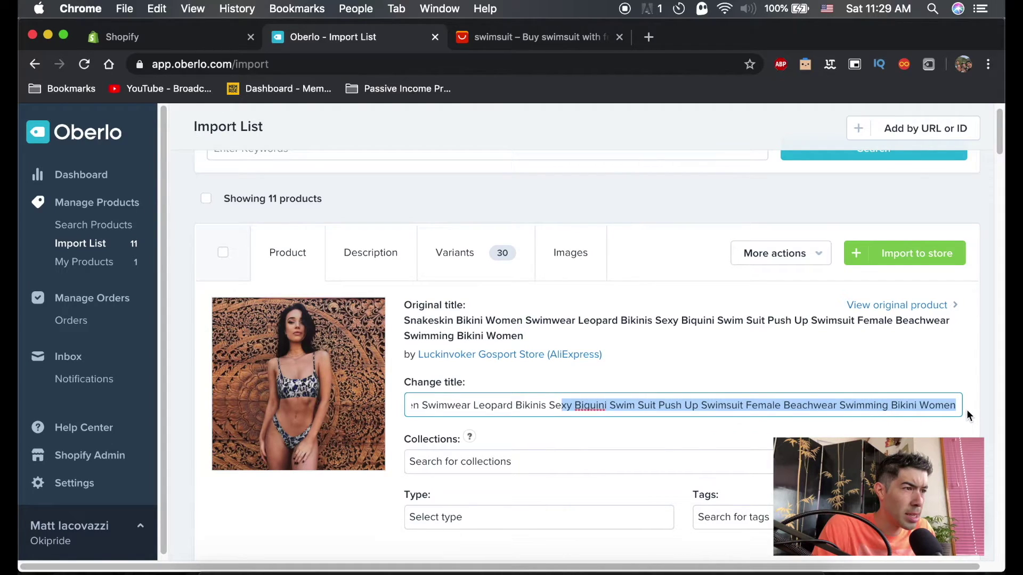
{"action": "left_click", "coordinate": [821, 411]}
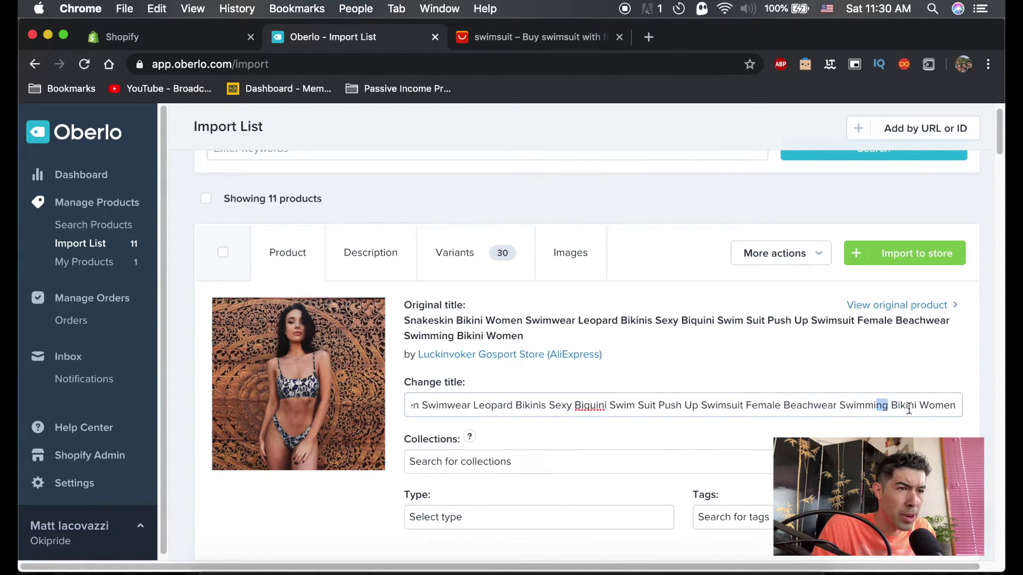
- Delete the surplus title words so it reads 'Leopard Skin | Sexy Bikini'
{"action": "left_click_drag", "start_coordinate": [909, 409], "coordinate": [971, 409]}
{"action": "left_click", "coordinate": [865, 410]}
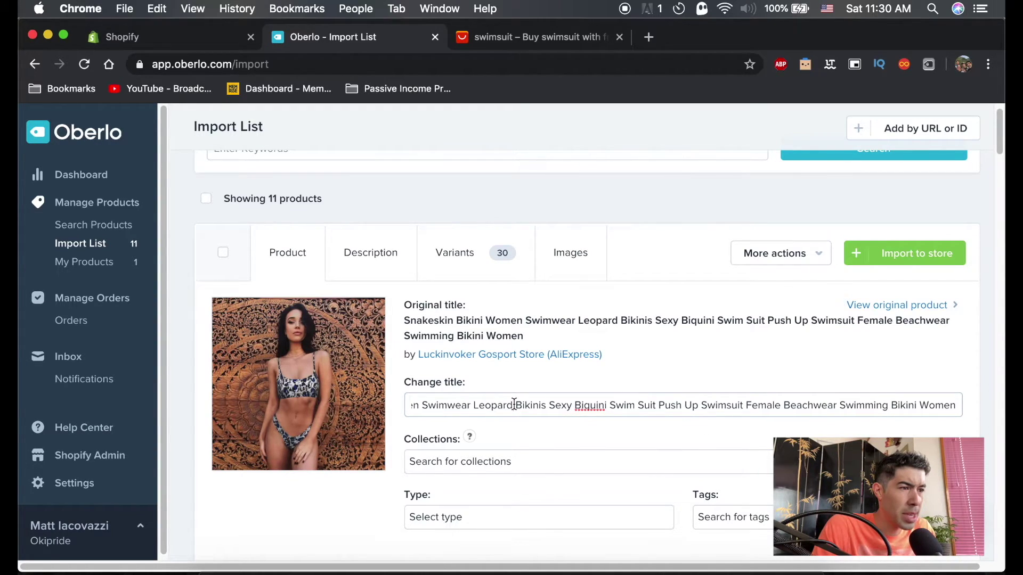
{"action": "left_click_drag", "start_coordinate": [545, 404], "coordinate": [959, 406]}
{"action": "key", "text": "BackSpace"}
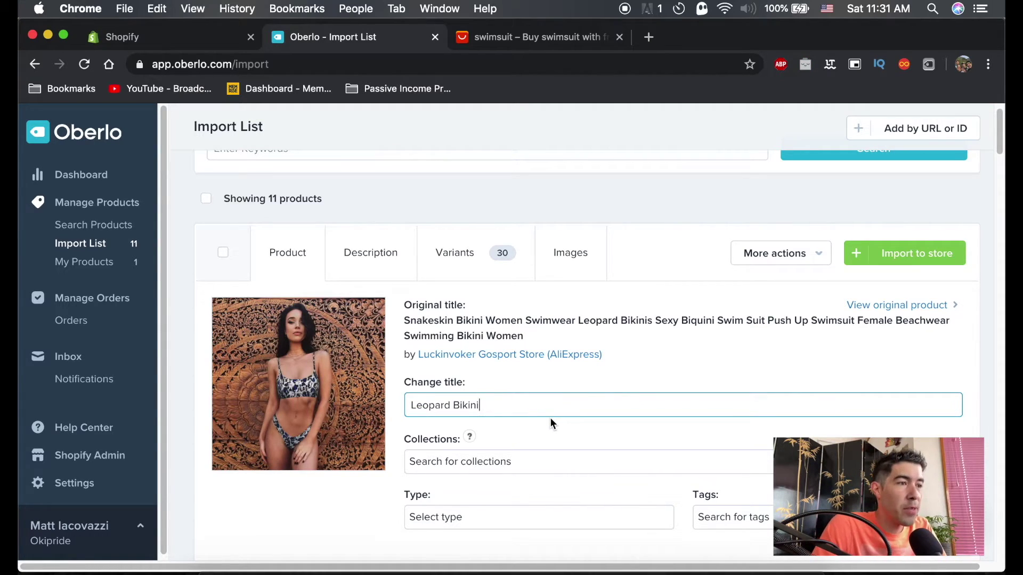
{"action": "left_click", "coordinate": [503, 395]}
{"action": "left_click_drag", "start_coordinate": [513, 404], "coordinate": [390, 404]}
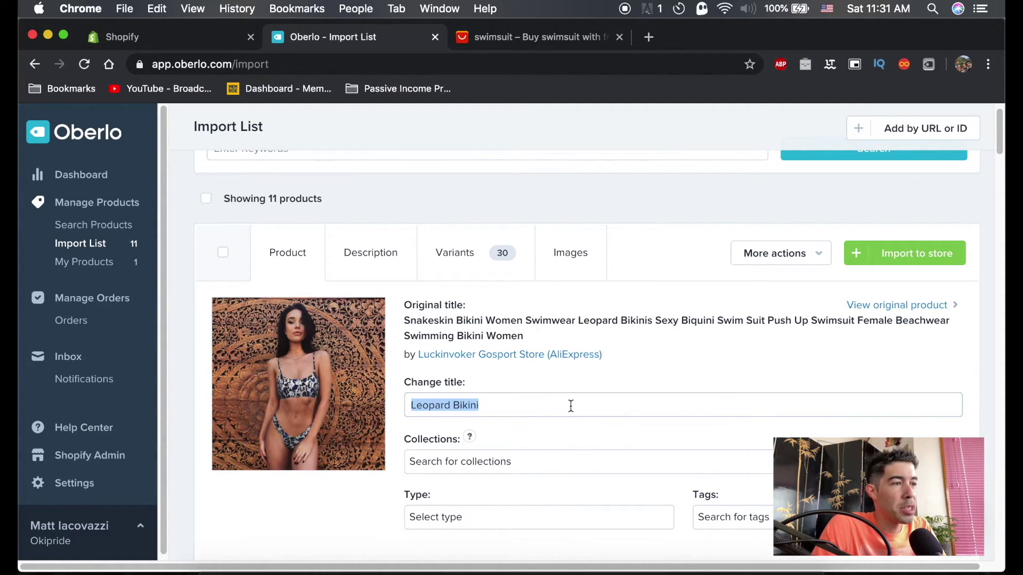
{"action": "left_click", "coordinate": [541, 404]}
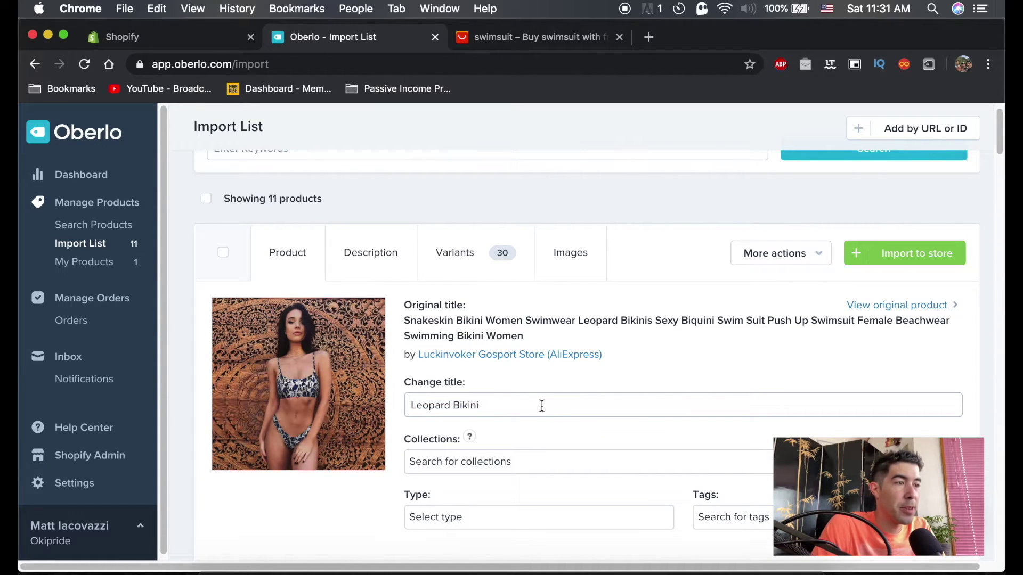
{"action": "left_click_drag", "start_coordinate": [541, 405], "coordinate": [411, 406]}
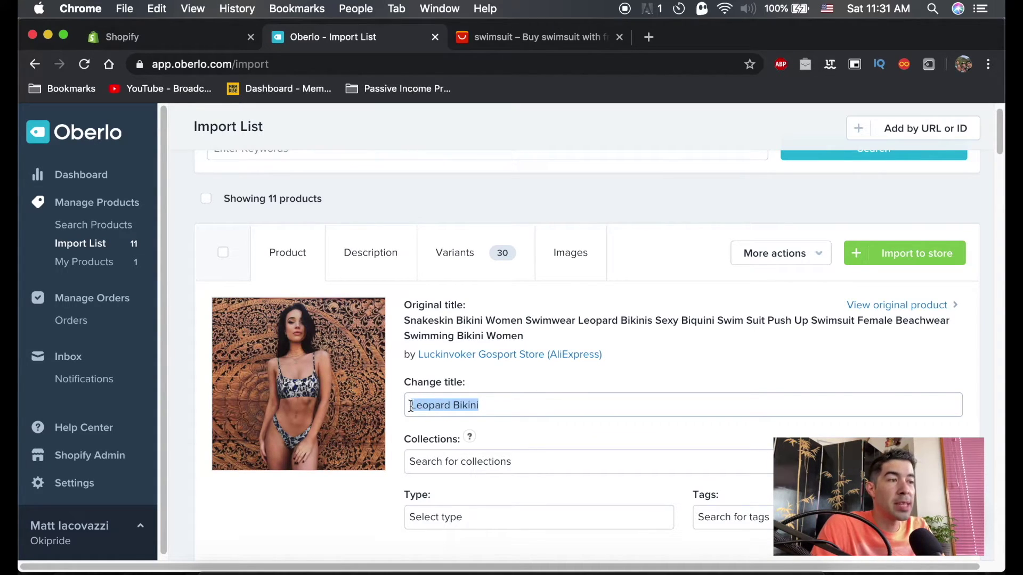
{"action": "left_click", "coordinate": [506, 401]}
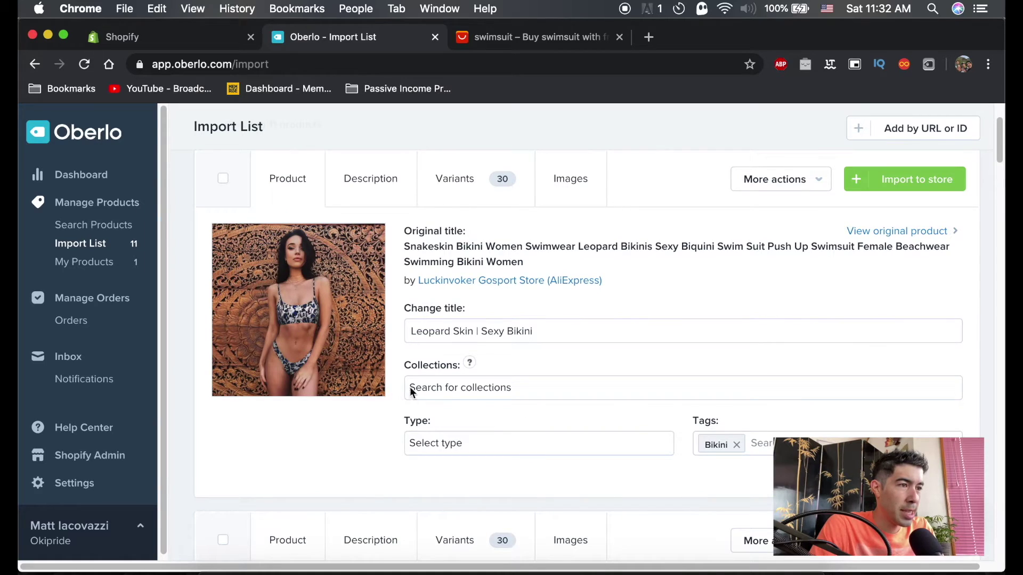
- Check the Collections and Type suggestions, leaving both fields empty
{"action": "left_click", "coordinate": [489, 388]}
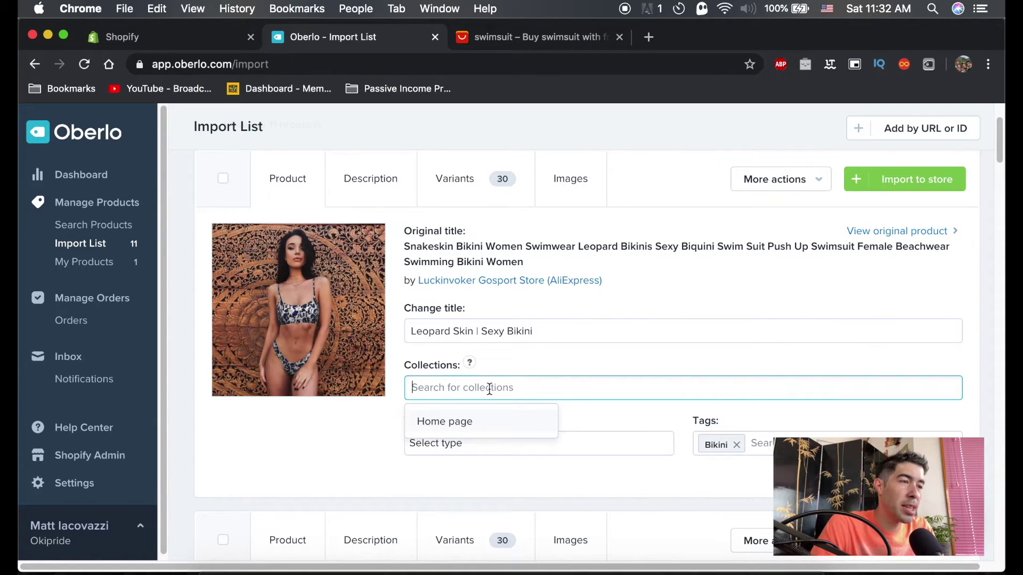
{"action": "left_click", "coordinate": [338, 458]}
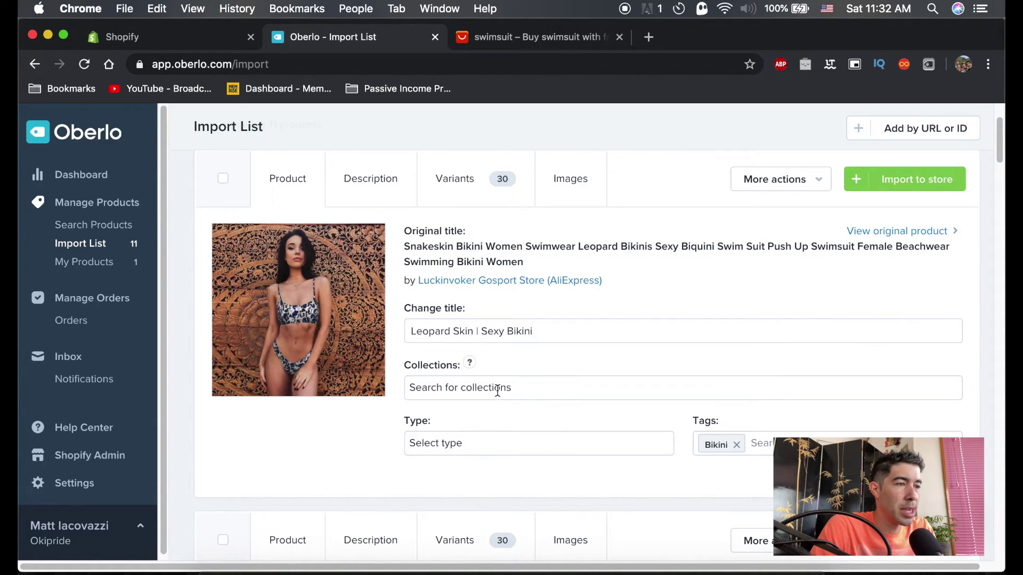
{"action": "left_click", "coordinate": [451, 379]}
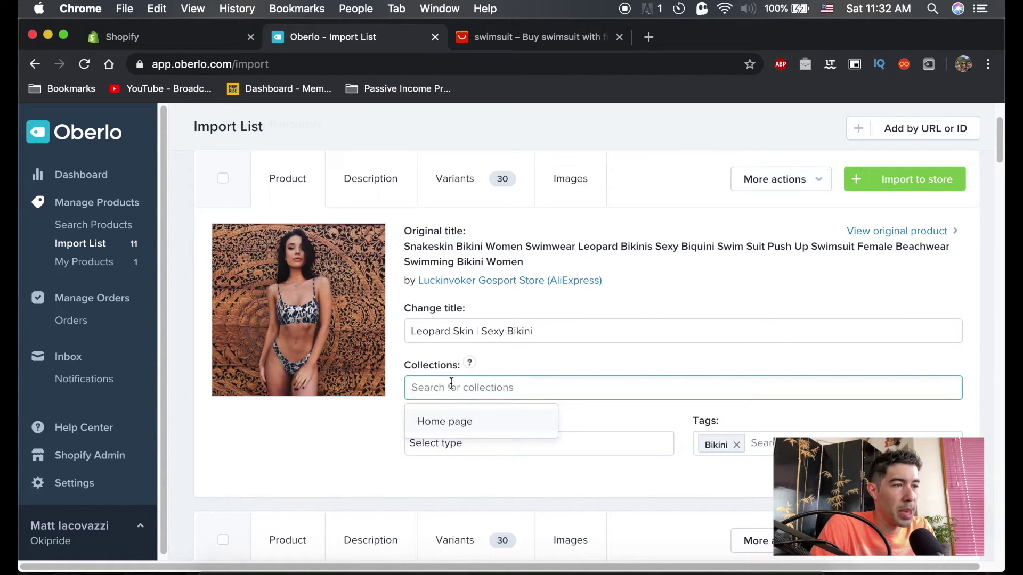
{"action": "left_click", "coordinate": [366, 472]}
{"action": "left_click", "coordinate": [465, 442]}
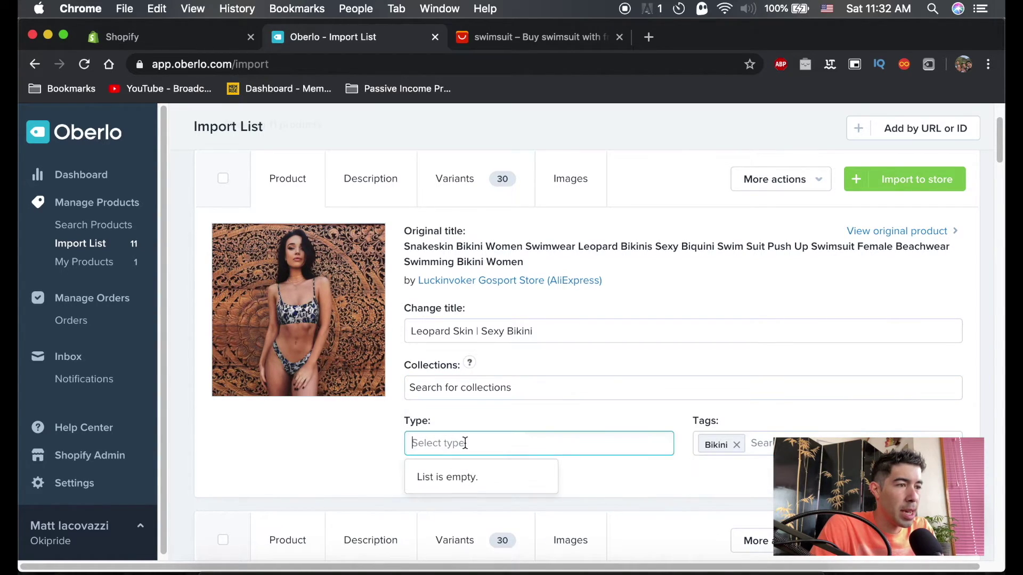
{"action": "left_click", "coordinate": [399, 425]}
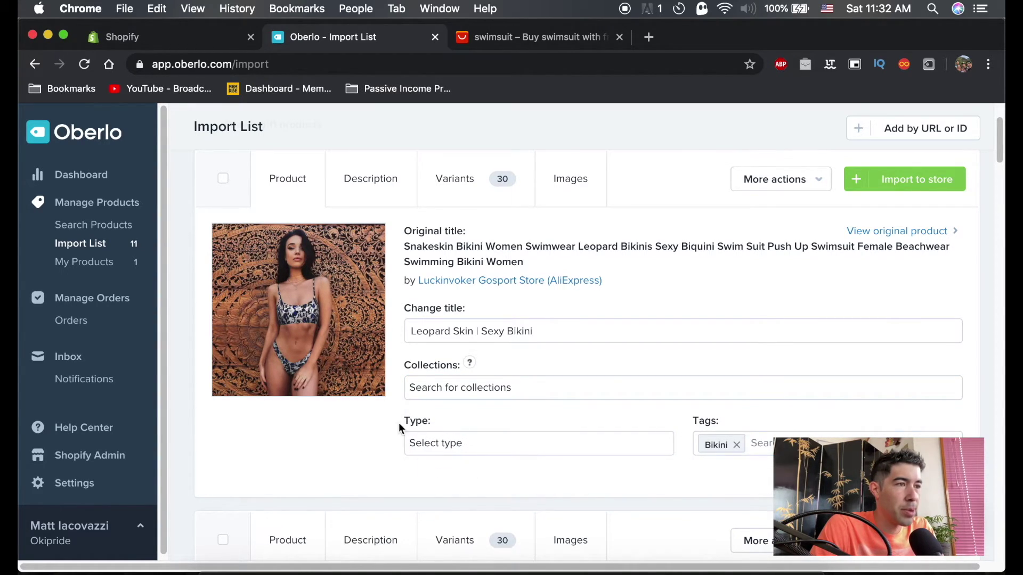
- Glance at the Description, return to Product details, and move down to the yellow bikini
{"action": "left_click", "coordinate": [367, 178]}
{"action": "left_click", "coordinate": [294, 179]}
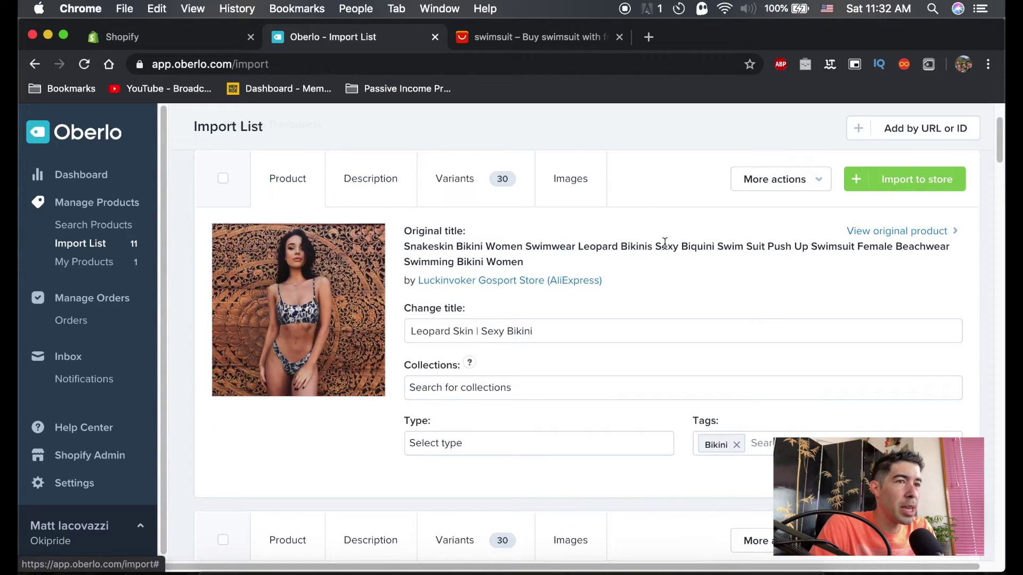
{"action": "scroll", "coordinate": [692, 320], "scroll_direction": "down", "scroll_amount": 4}
{"action": "scroll", "coordinate": [656, 326], "scroll_direction": "down", "scroll_amount": 3}
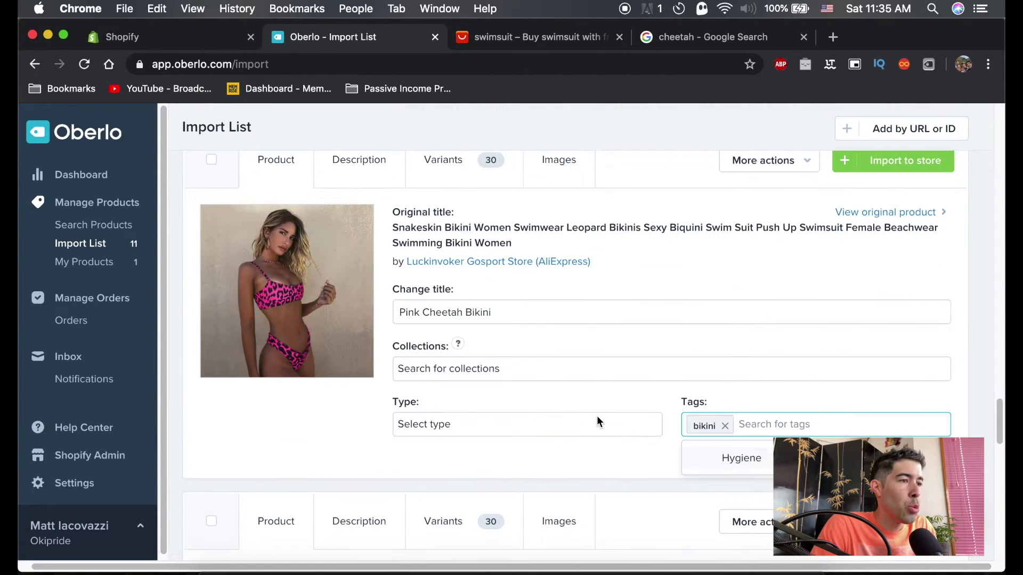
- Tick Pink Cheetah, Yellow Cheetah, White Snakeskin, Leopard, Red Snakeskin and Cheetah bikinis for import
{"action": "scroll", "coordinate": [597, 415], "scroll_direction": "down", "scroll_amount": 1}
{"action": "scroll", "coordinate": [513, 410], "scroll_direction": "down", "scroll_amount": 3}
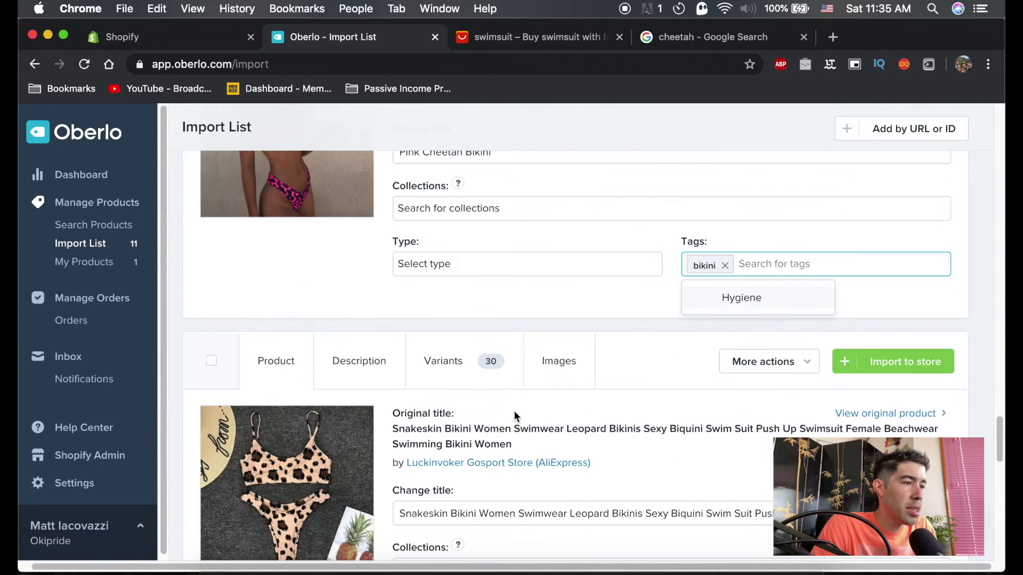
{"action": "scroll", "coordinate": [497, 410], "scroll_direction": "up", "scroll_amount": 5}
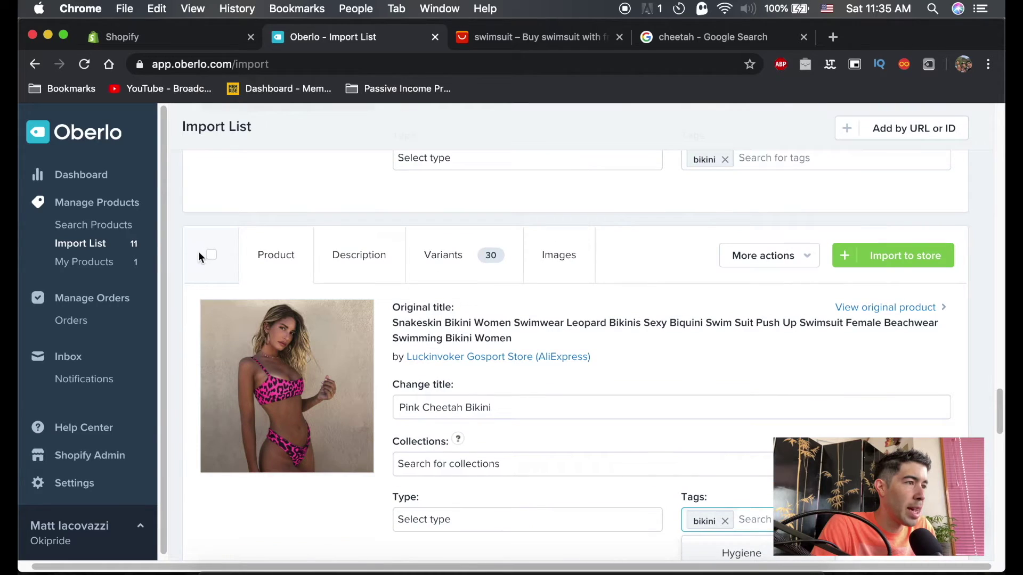
{"action": "left_click", "coordinate": [211, 256]}
{"action": "scroll", "coordinate": [248, 336], "scroll_direction": "up", "scroll_amount": 8}
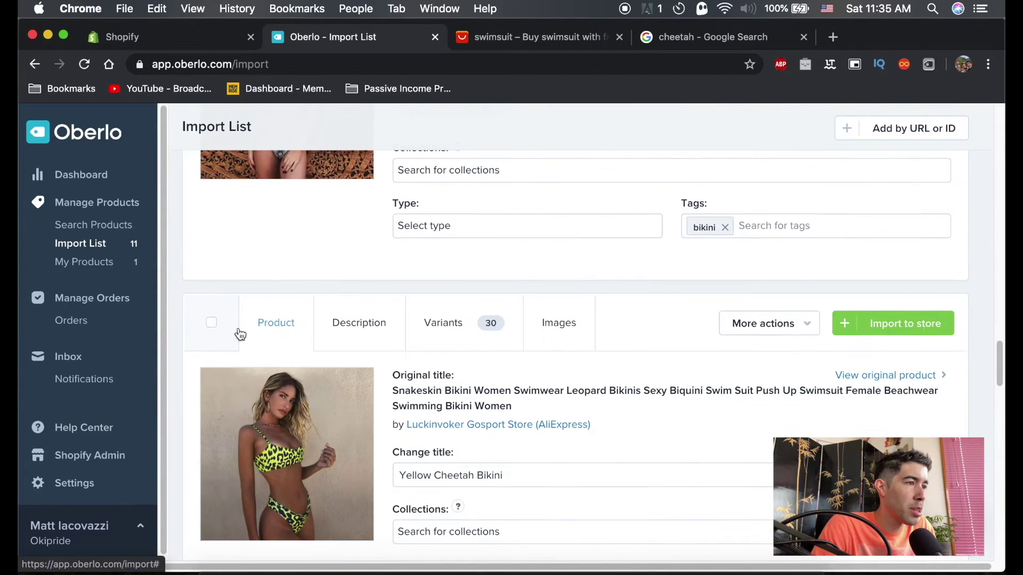
{"action": "left_click", "coordinate": [210, 322]}
{"action": "scroll", "coordinate": [256, 330], "scroll_direction": "up", "scroll_amount": 5}
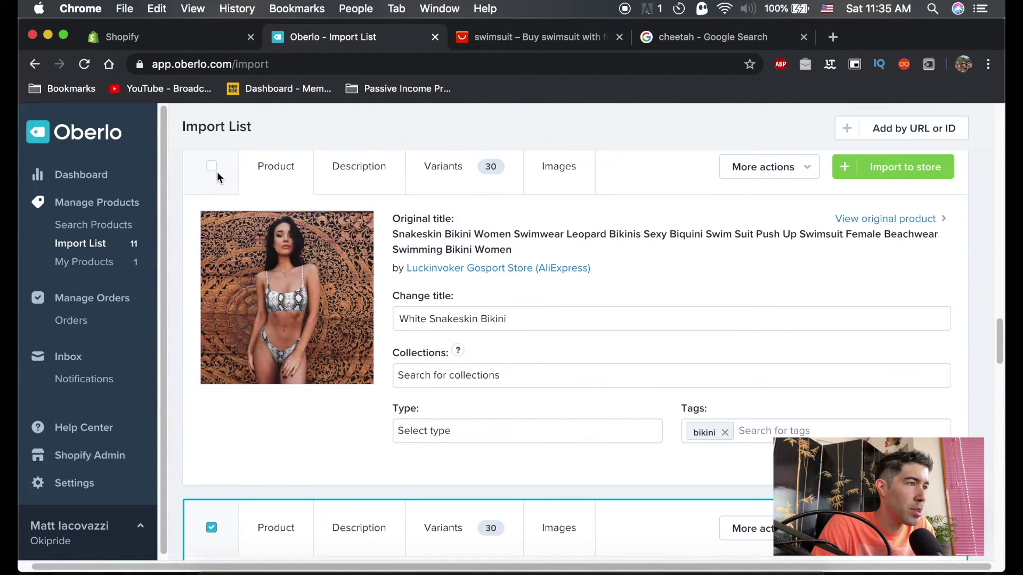
{"action": "left_click", "coordinate": [211, 166]}
{"action": "scroll", "coordinate": [318, 306], "scroll_direction": "up", "scroll_amount": 10}
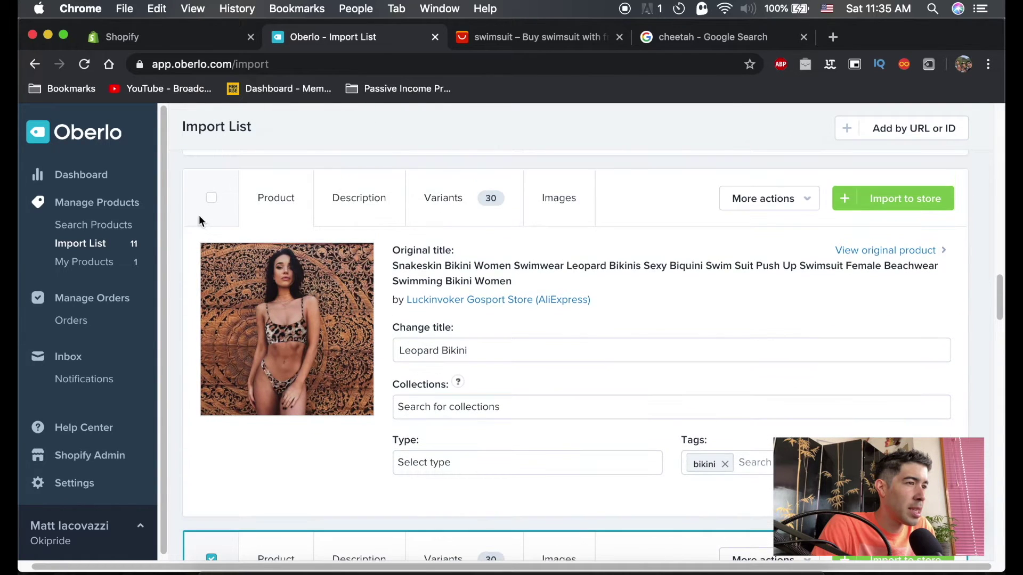
{"action": "left_click", "coordinate": [211, 199]}
{"action": "scroll", "coordinate": [258, 347], "scroll_direction": "up", "scroll_amount": 13}
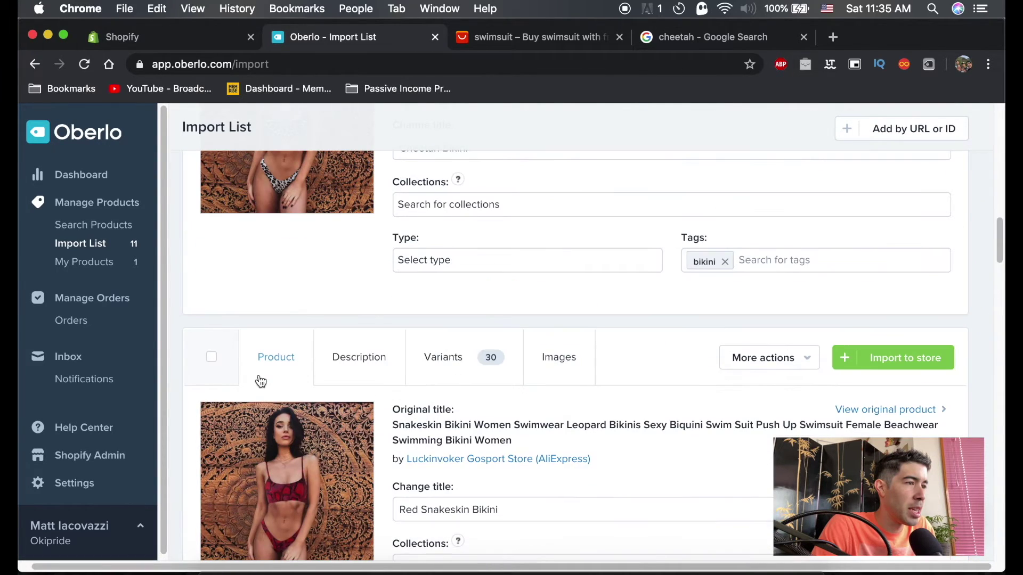
{"action": "left_click", "coordinate": [211, 357]}
{"action": "scroll", "coordinate": [277, 369], "scroll_direction": "up", "scroll_amount": 5}
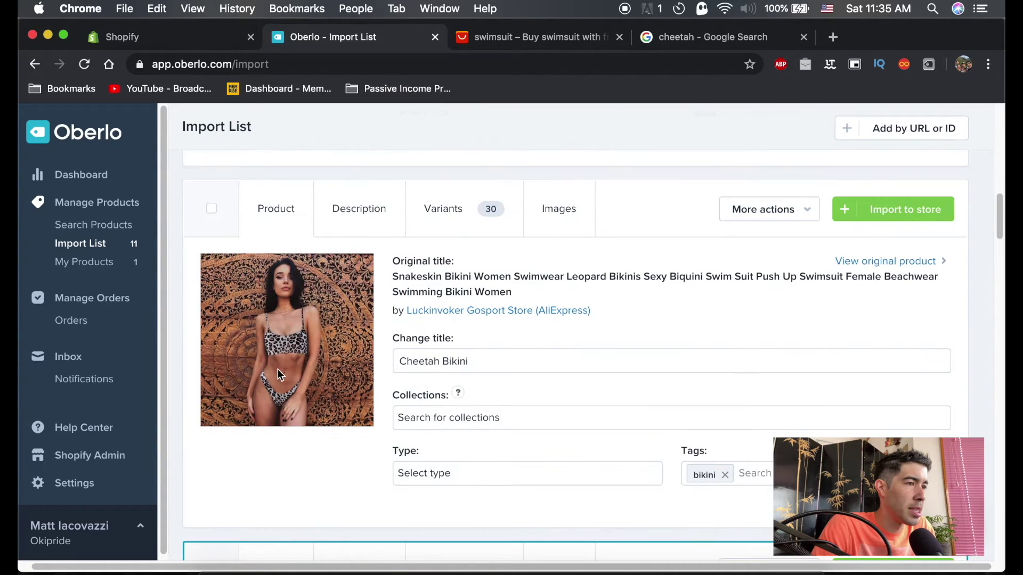
{"action": "left_click", "coordinate": [209, 210]}
{"action": "scroll", "coordinate": [291, 327], "scroll_direction": "up", "scroll_amount": 5}
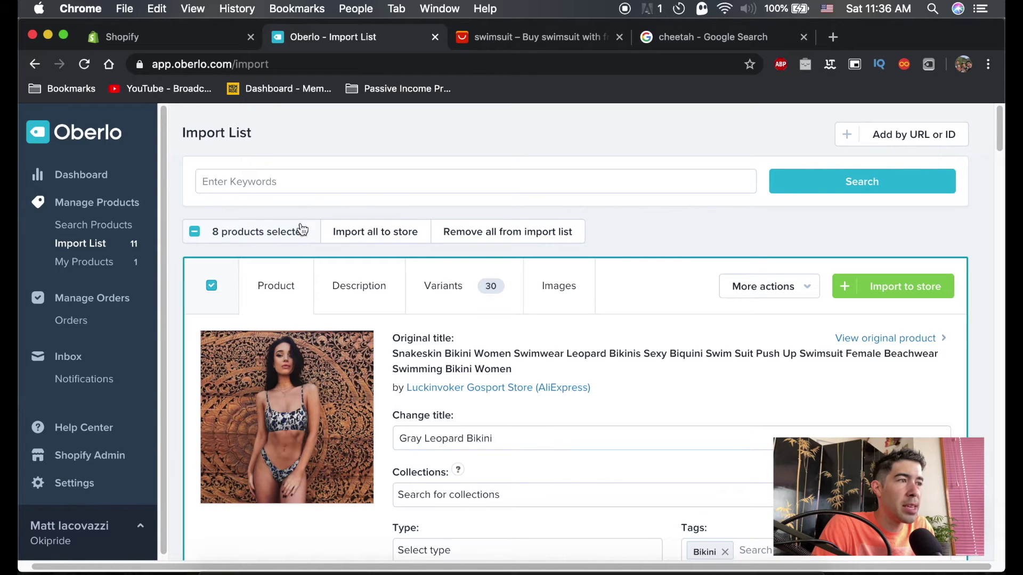
- Push all 8 selected bikinis to the Shopify store and confirm with Yes
{"action": "left_click", "coordinate": [390, 234]}
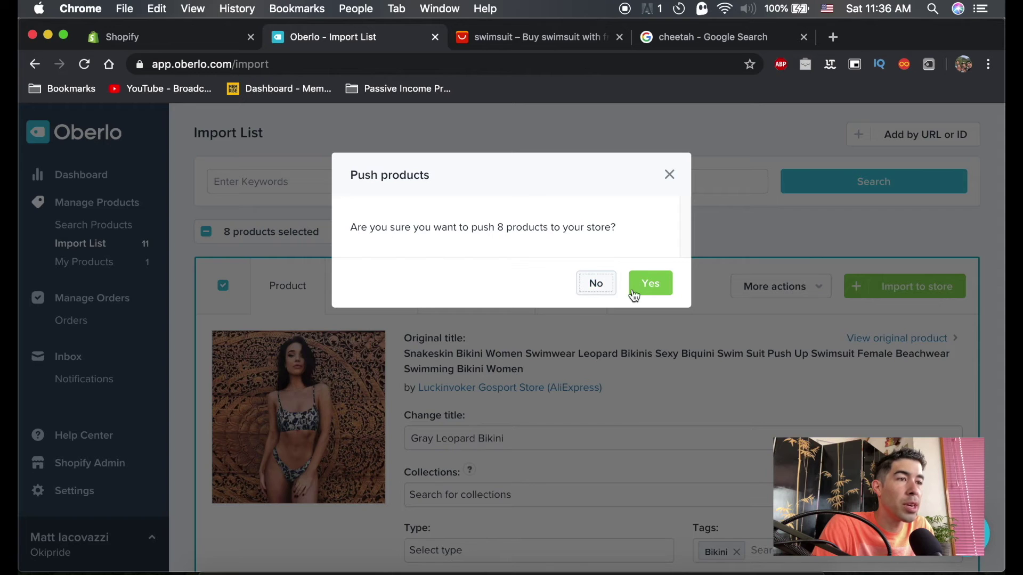
{"action": "left_click", "coordinate": [649, 293]}
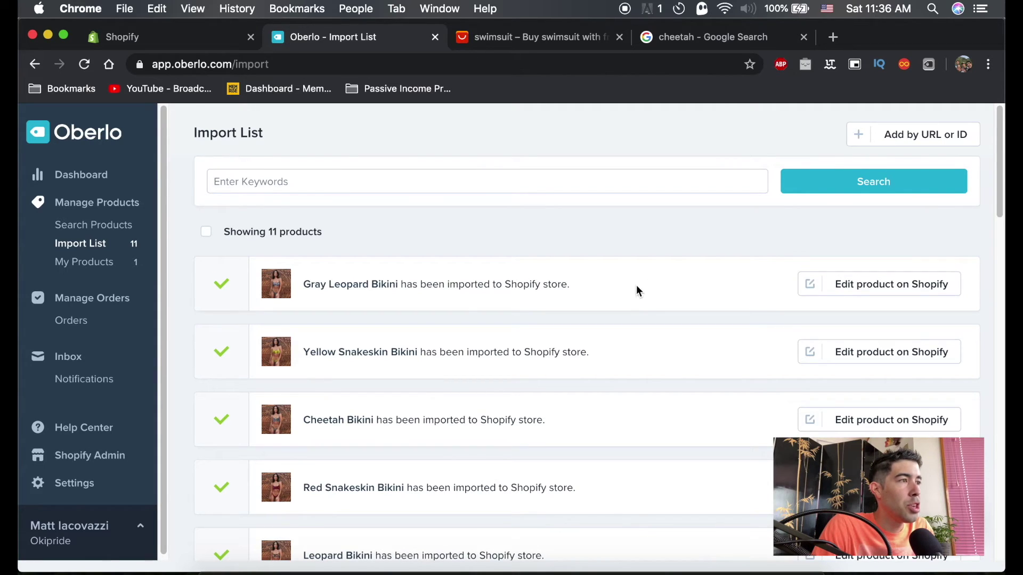
- In Shopify's Products list, select the Wooden Eco-Friendly Toothbrush
{"action": "left_click", "coordinate": [179, 34]}
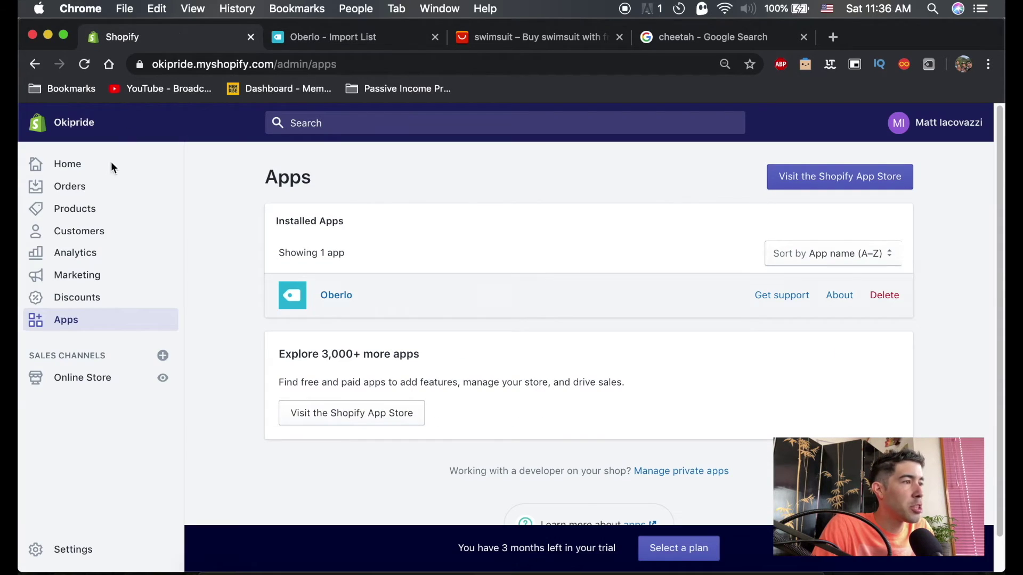
{"action": "left_click", "coordinate": [84, 215]}
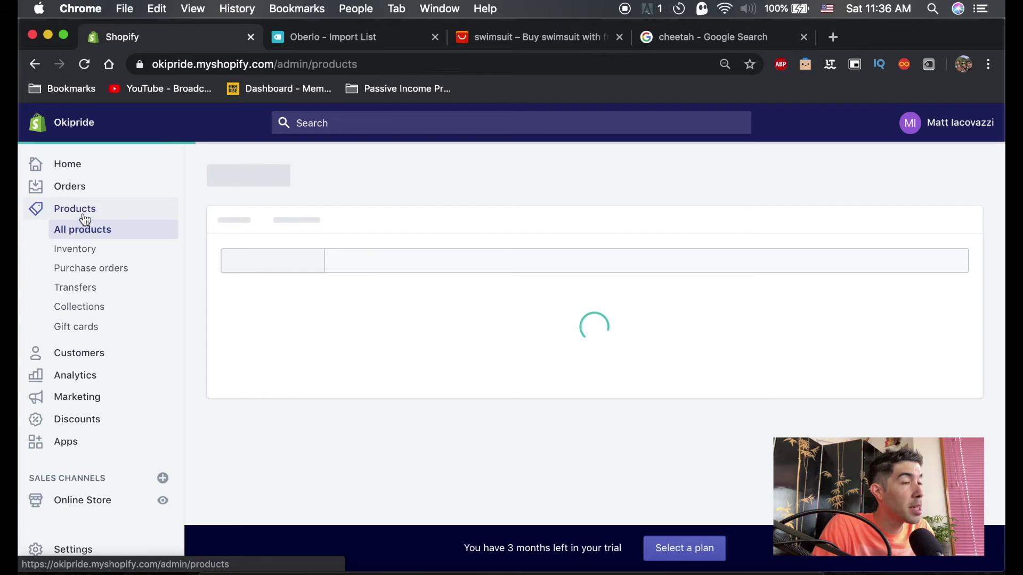
{"action": "scroll", "coordinate": [404, 318], "scroll_direction": "down", "scroll_amount": 10}
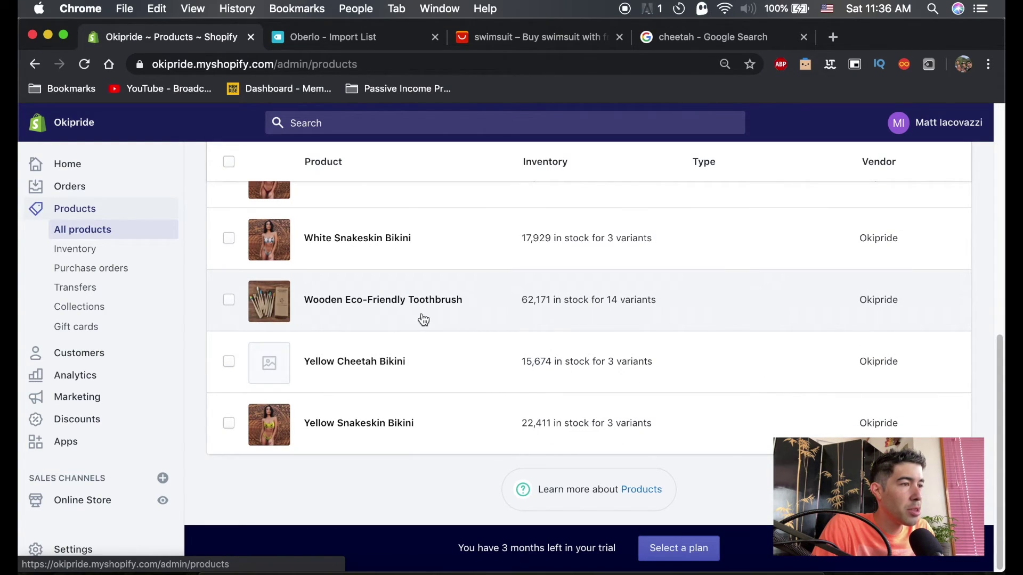
{"action": "left_click", "coordinate": [229, 304]}
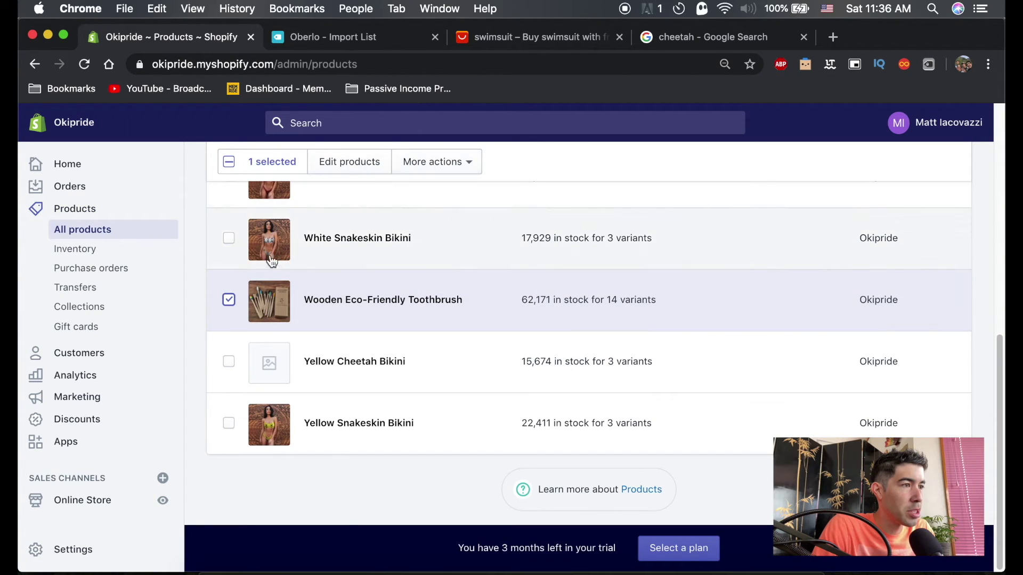
- Delete the selected toothbrush via More actions > Delete products
{"action": "left_click", "coordinate": [433, 162]}
{"action": "left_click", "coordinate": [432, 162]}
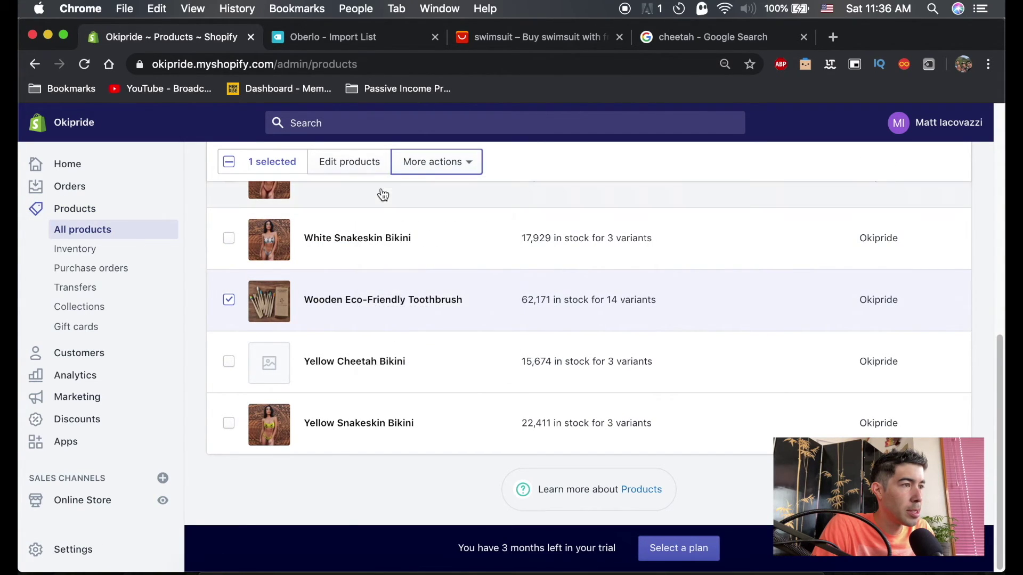
{"action": "left_click", "coordinate": [433, 161]}
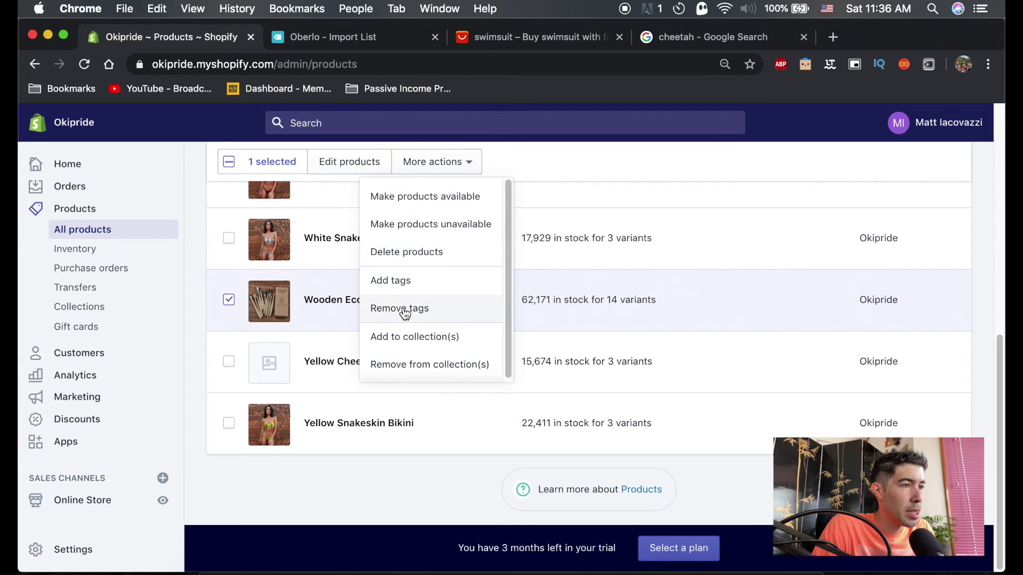
{"action": "left_click", "coordinate": [414, 253]}
{"action": "left_click", "coordinate": [686, 390]}
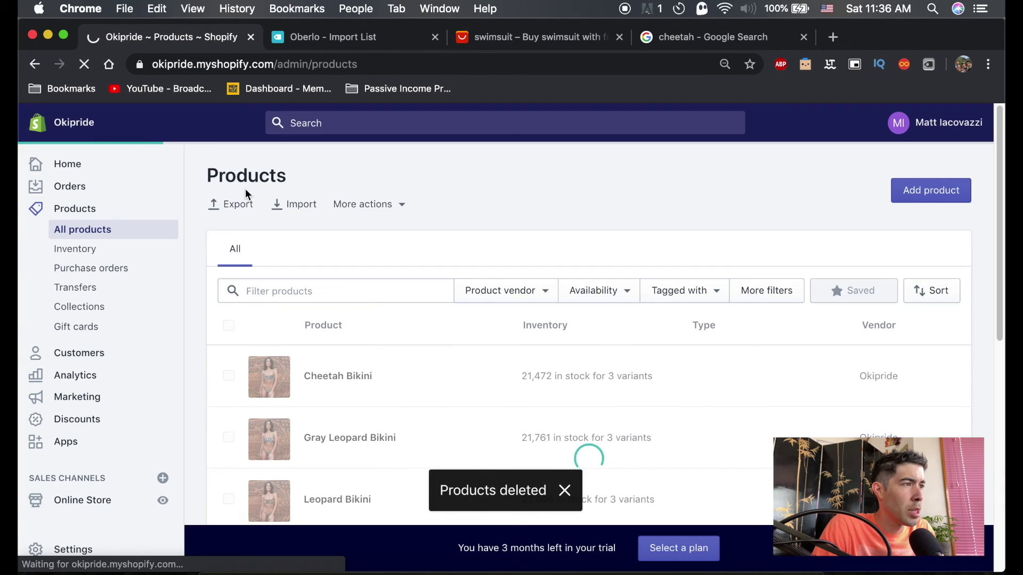
- Reload the product list and check that only the bikinis remain
{"action": "left_click", "coordinate": [83, 232]}
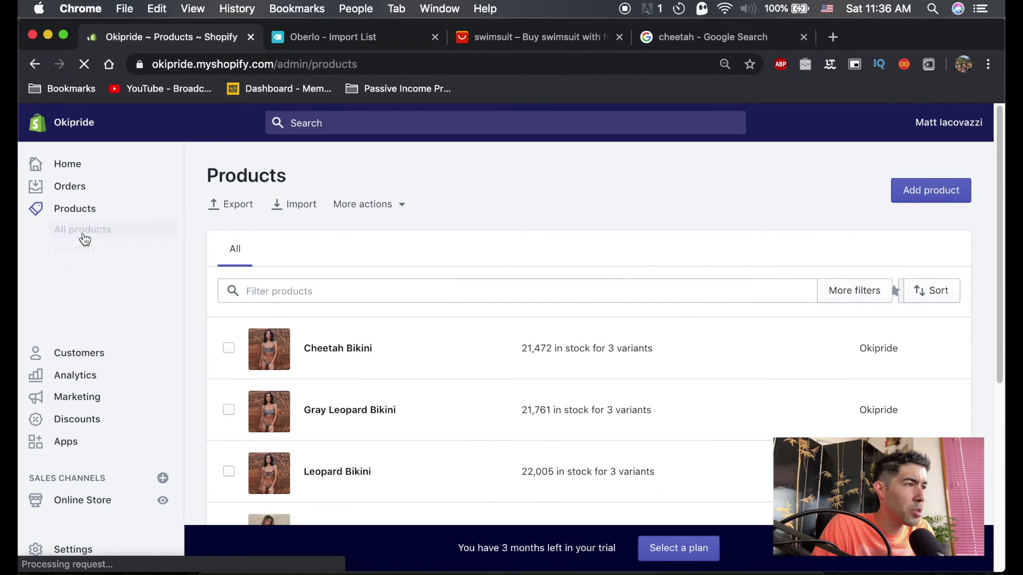
{"action": "scroll", "coordinate": [478, 340], "scroll_direction": "down", "scroll_amount": 5}
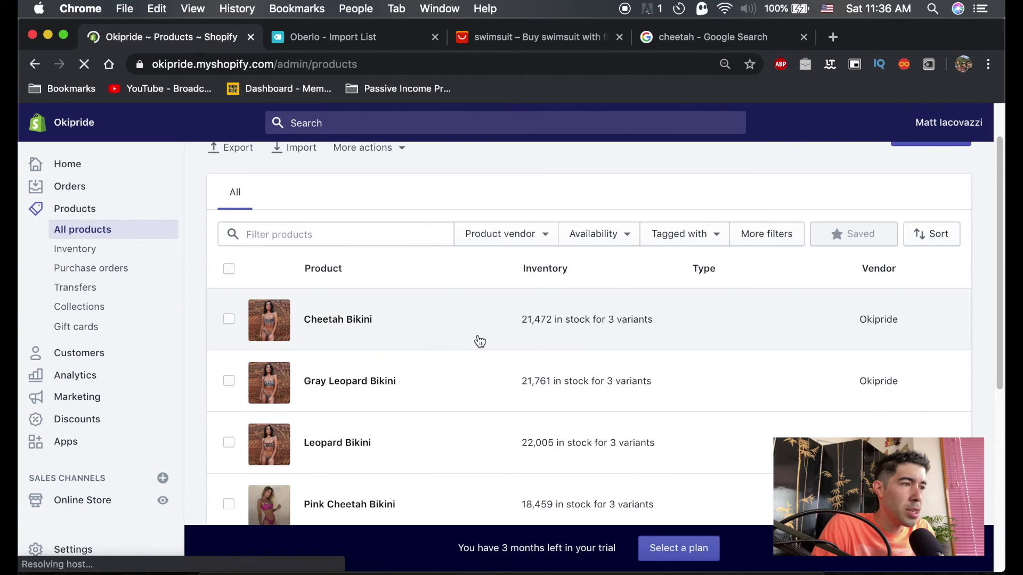
{"action": "scroll", "coordinate": [447, 328], "scroll_direction": "down", "scroll_amount": 8}
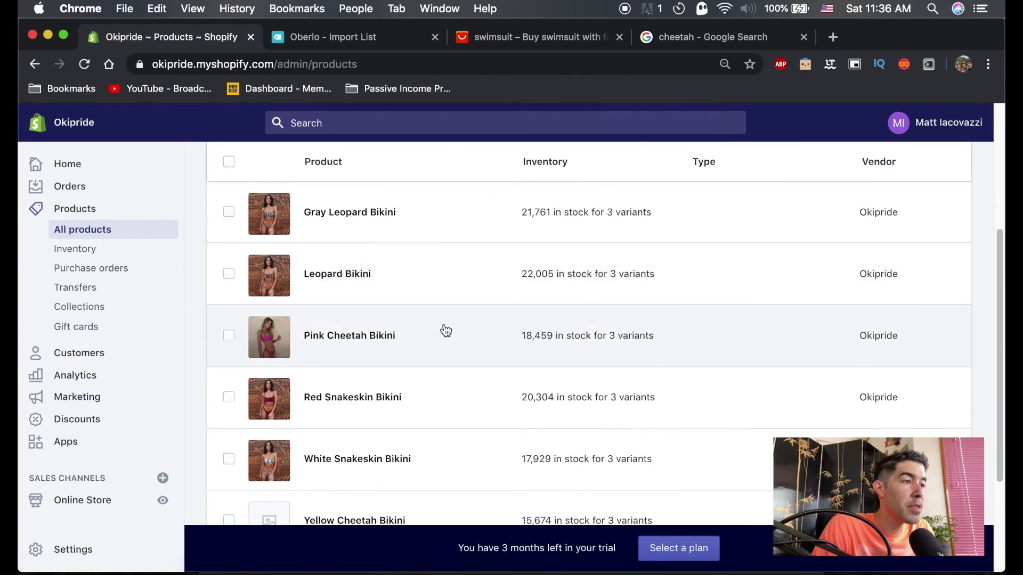
{"action": "scroll", "coordinate": [446, 331], "scroll_direction": "down", "scroll_amount": 3}
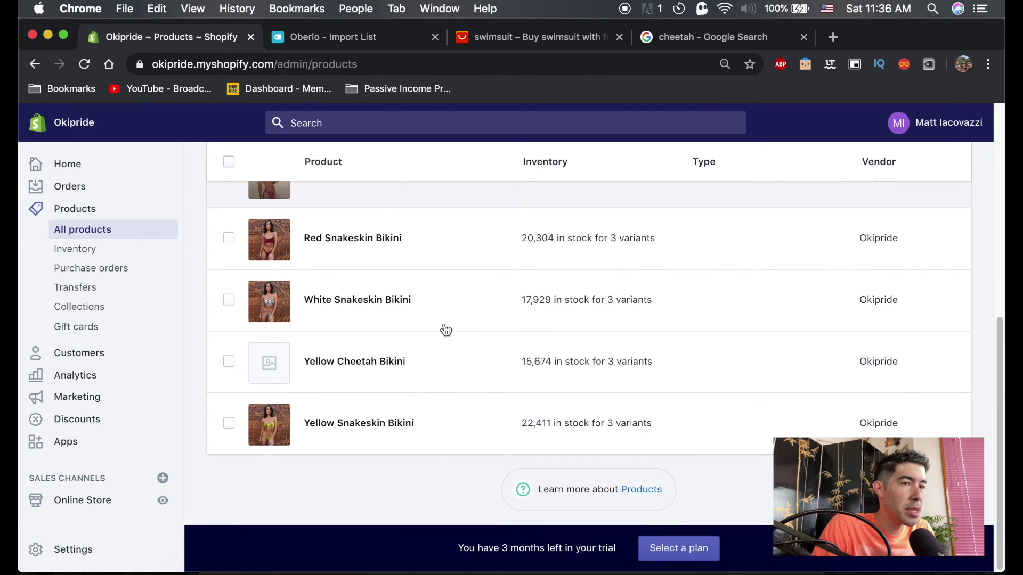